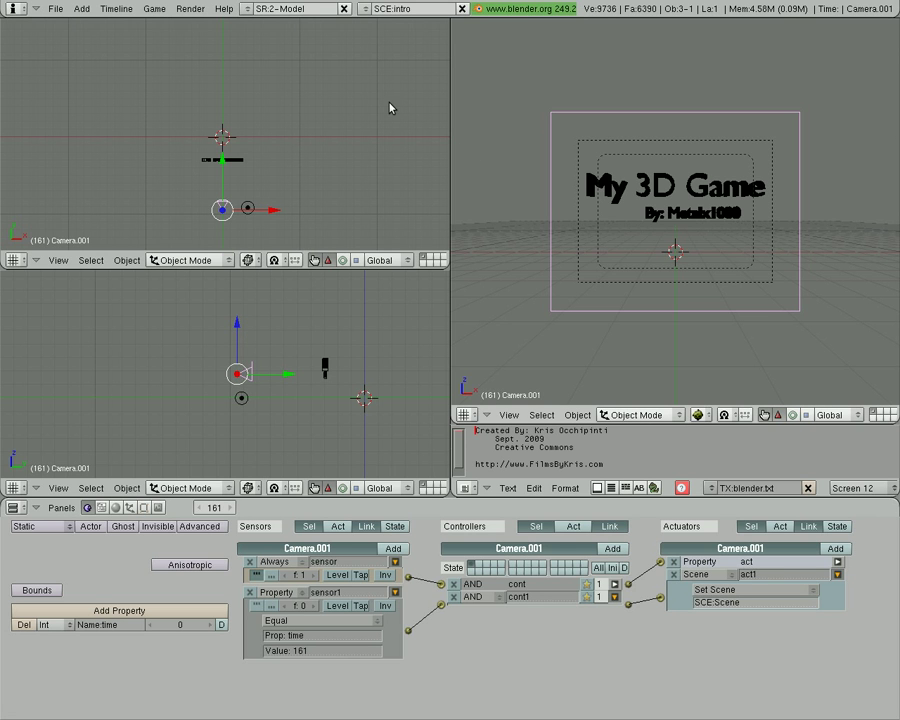
Return to Blender and switch to the scene named Scene.
key("ctrl+alt+Right")
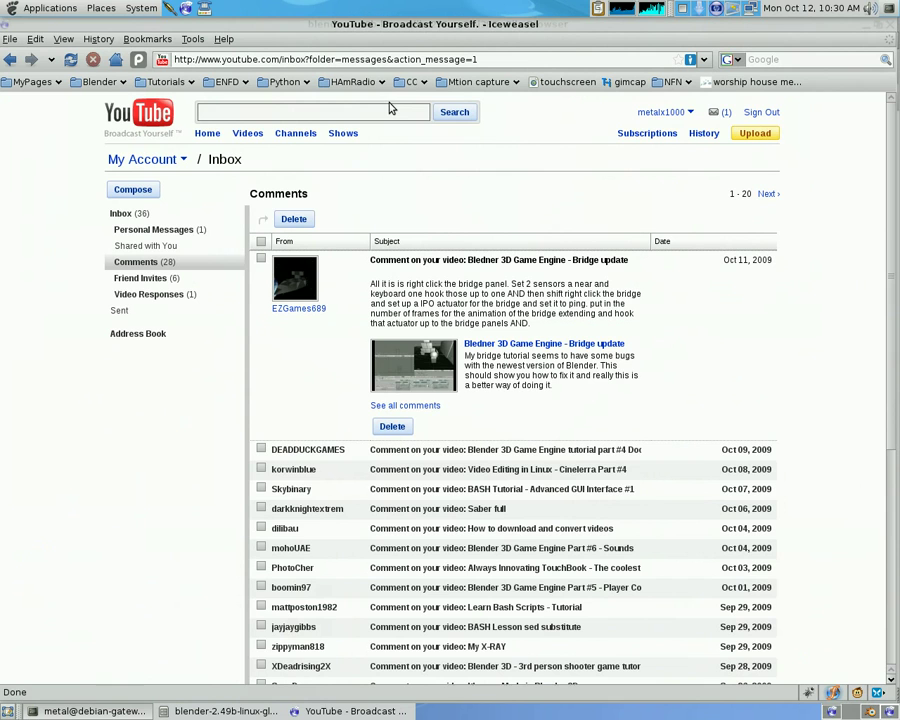
key("ctrl+alt+Left")
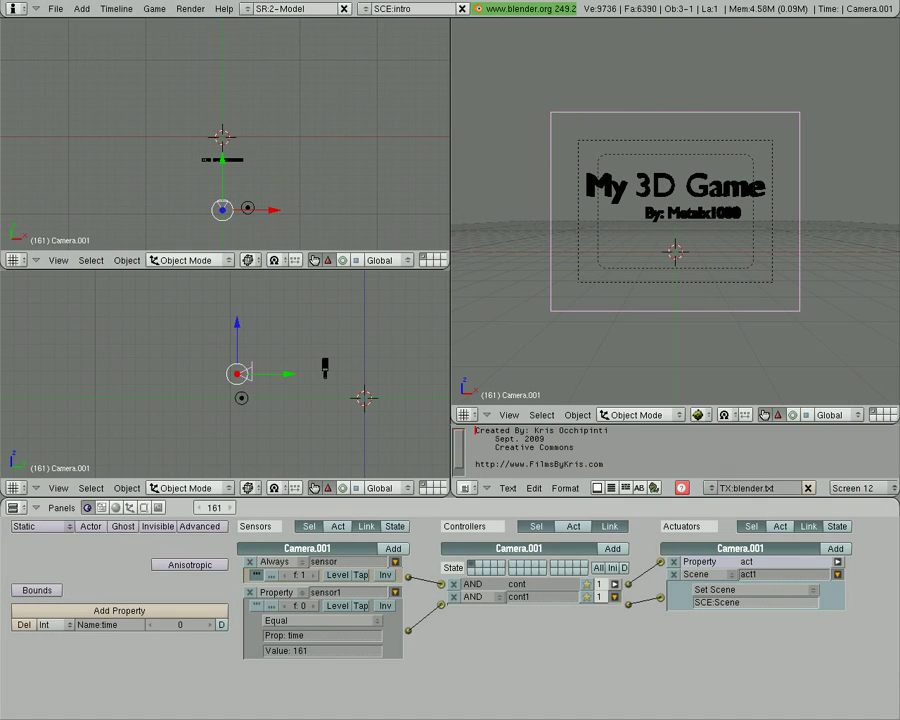
left_click(364, 9)
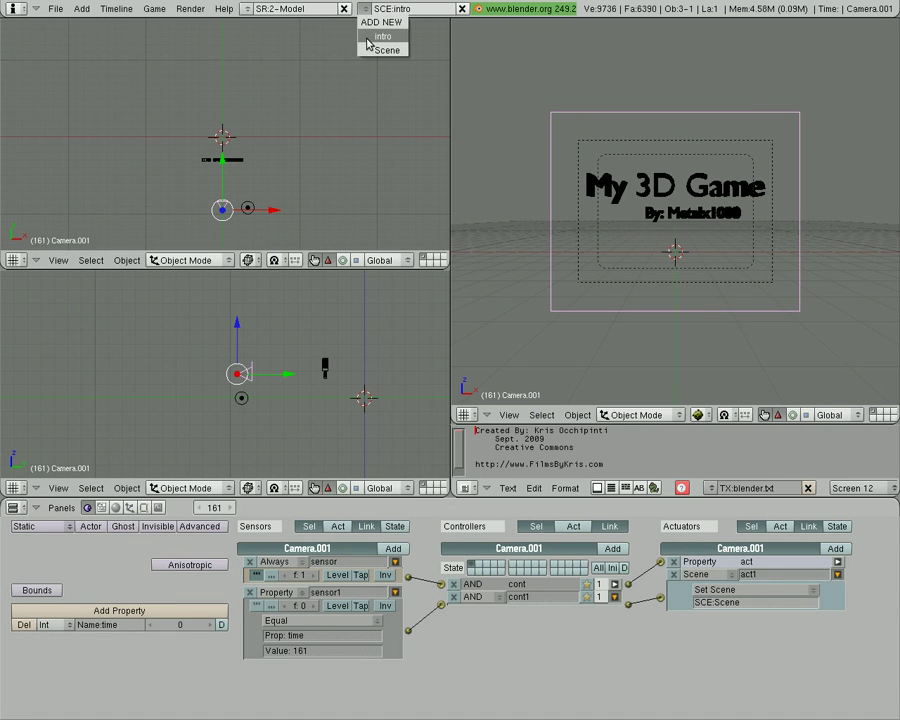
left_click(372, 48)
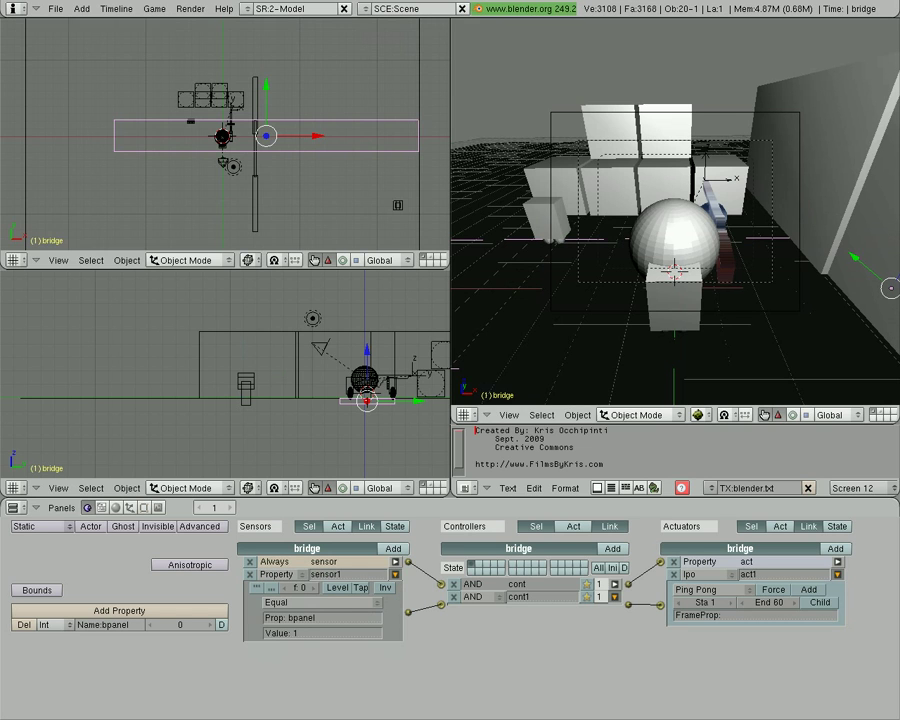
scroll(372, 199, "up", 2)
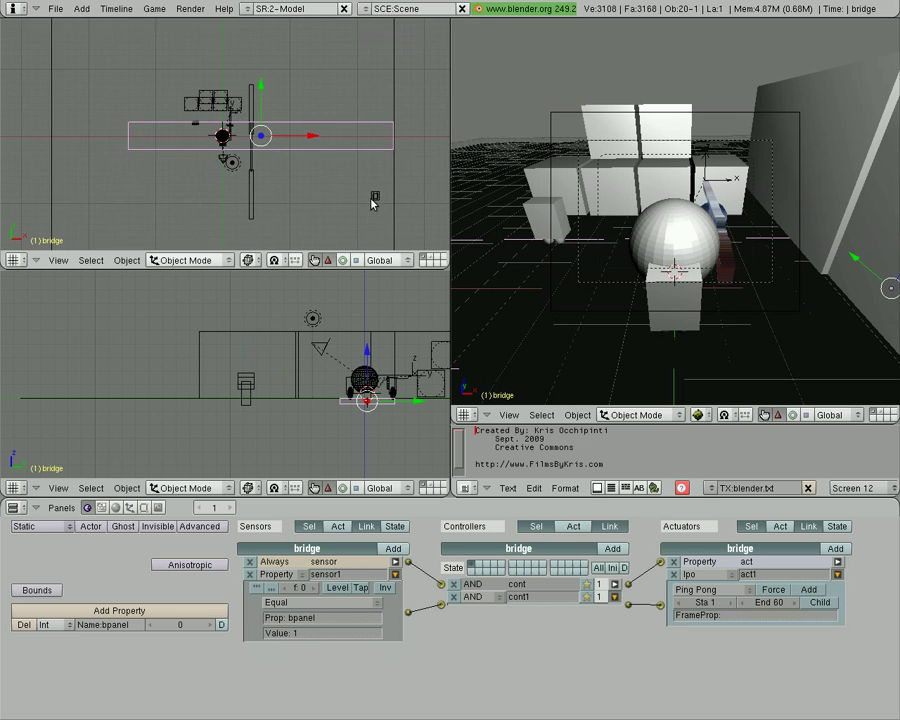
Erase the small bpanel object.
right_click(422, 216)
key("x")
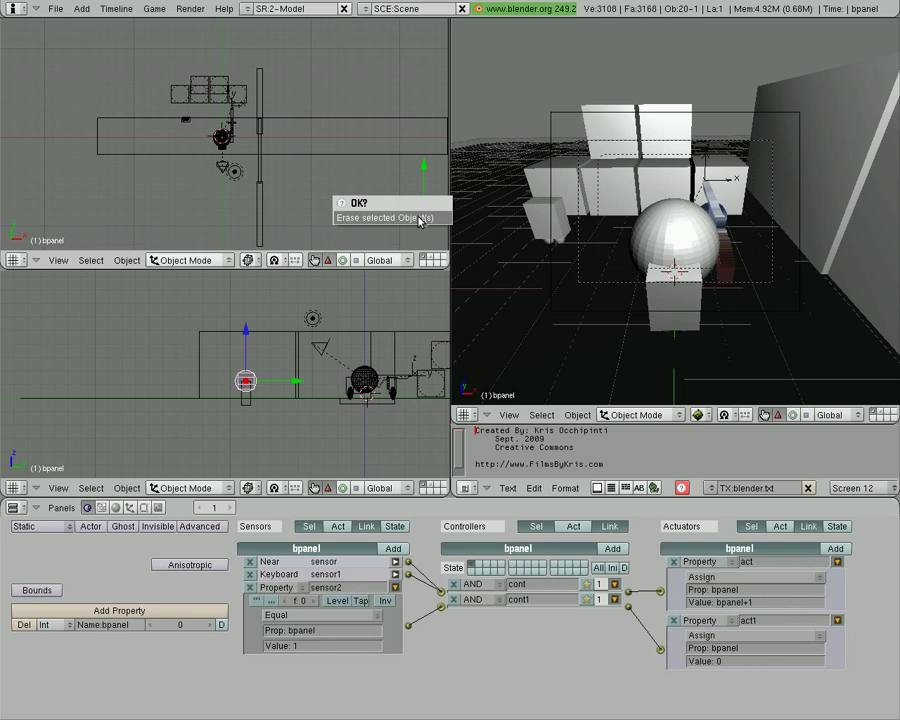
left_click(390, 217)
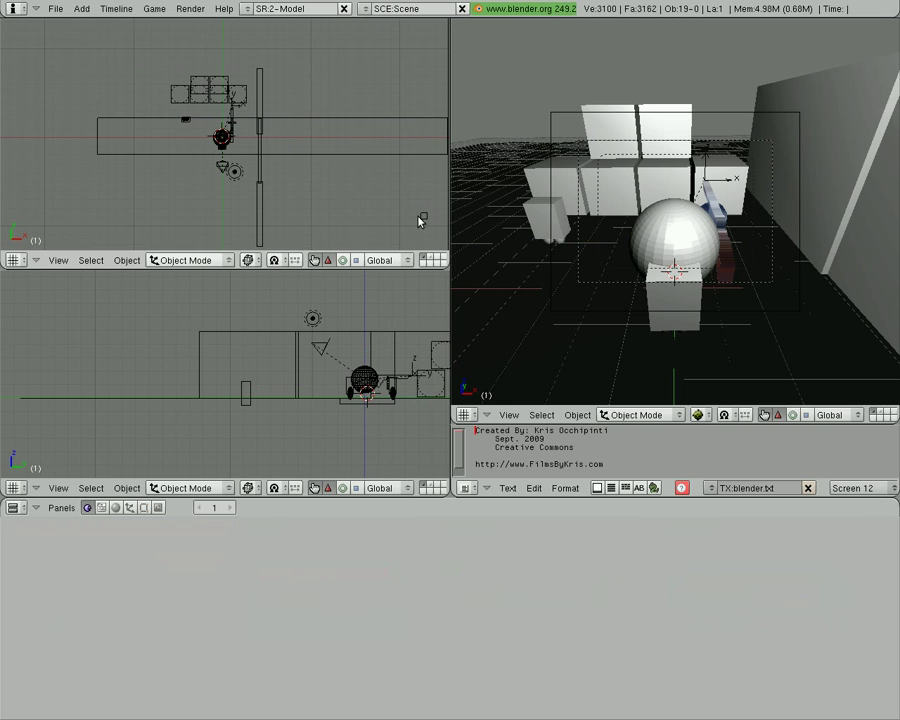
Strip the bridge of its Property and Always sensors, first AND controller, and Ipo and Property actuators.
right_click(407, 161)
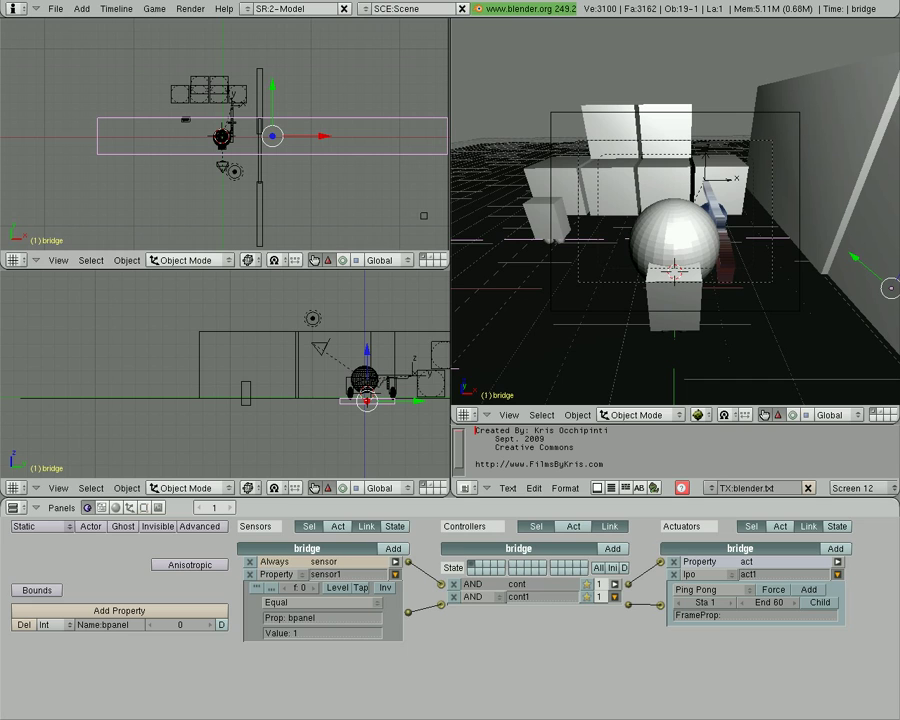
left_click(249, 574)
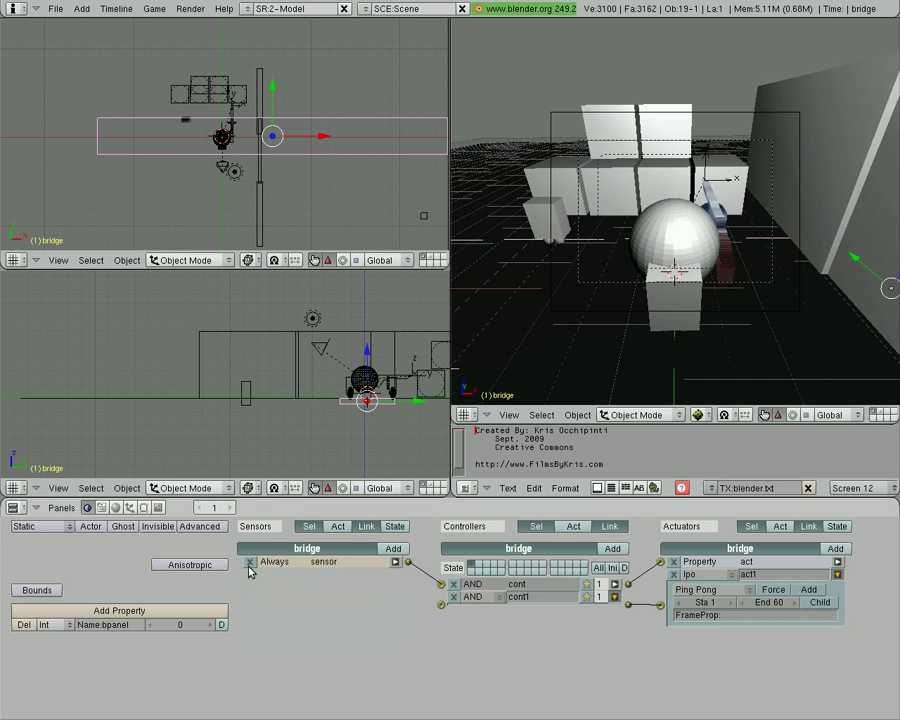
left_click(249, 561)
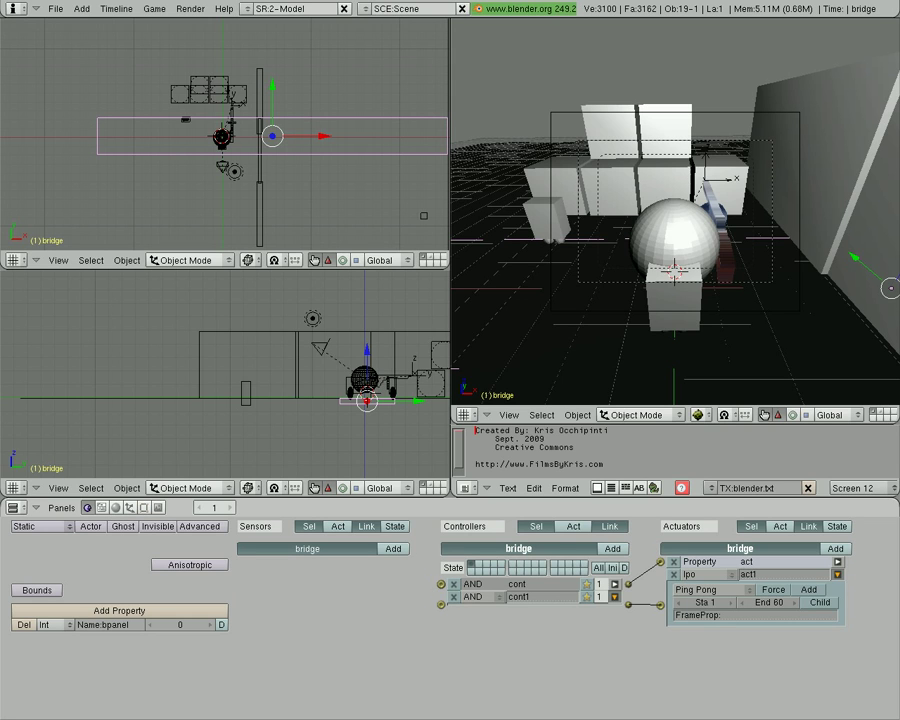
left_click(453, 584)
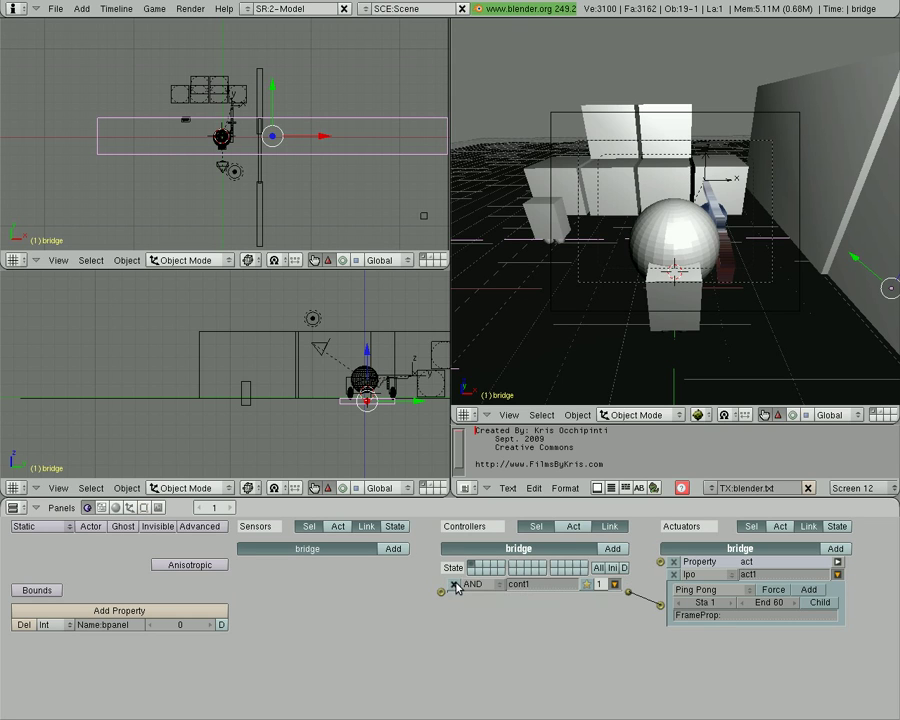
left_click(674, 574)
left_click(674, 561)
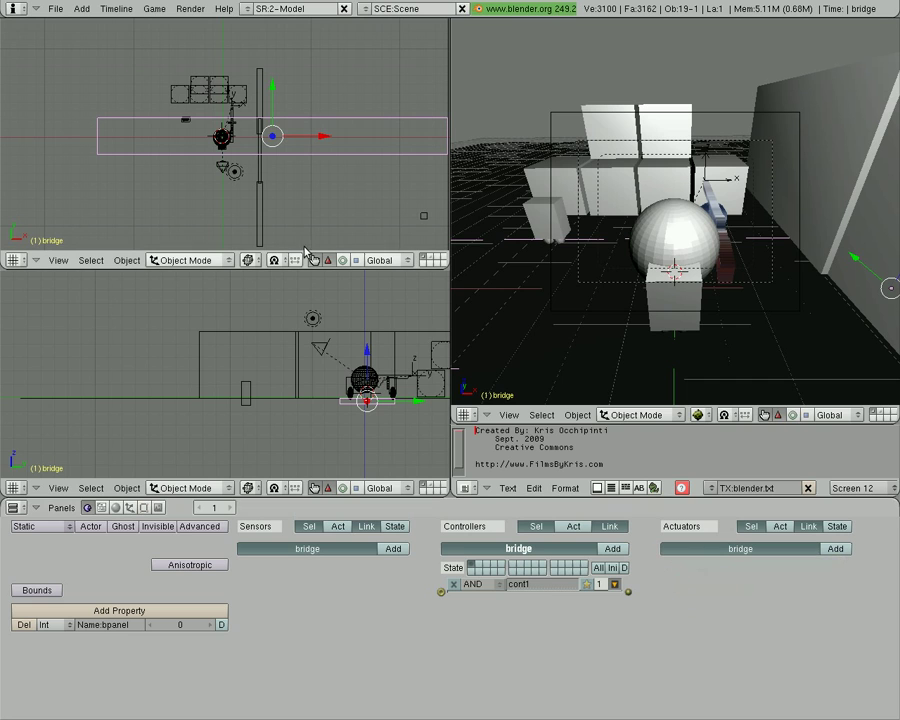
Duplicate Cube.010 and scale the copy uniformly about 1.6 times.
right_click(423, 216)
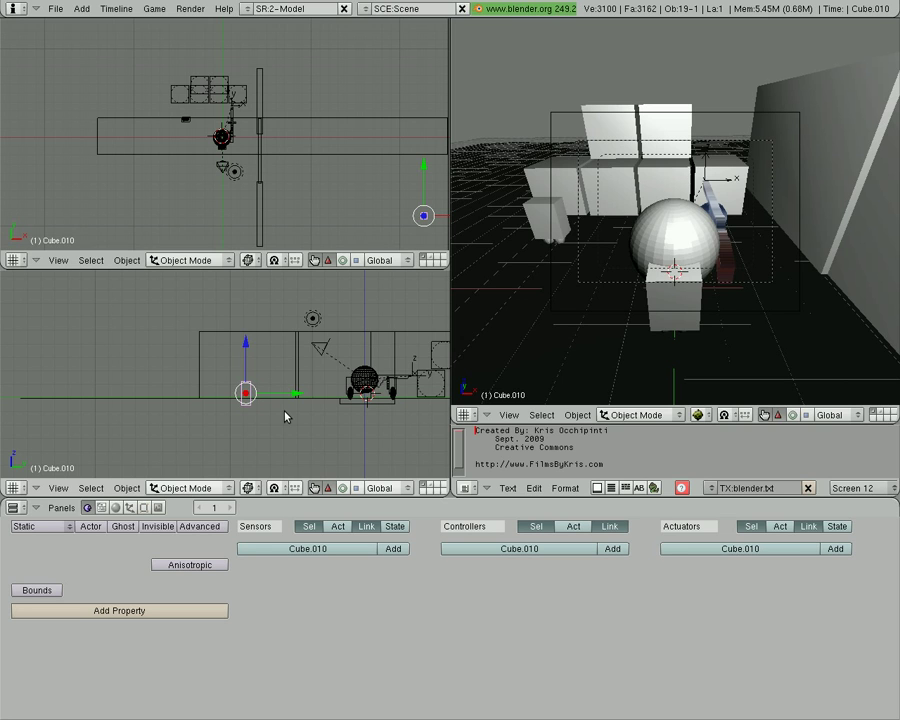
key("shift+d")
key("s")
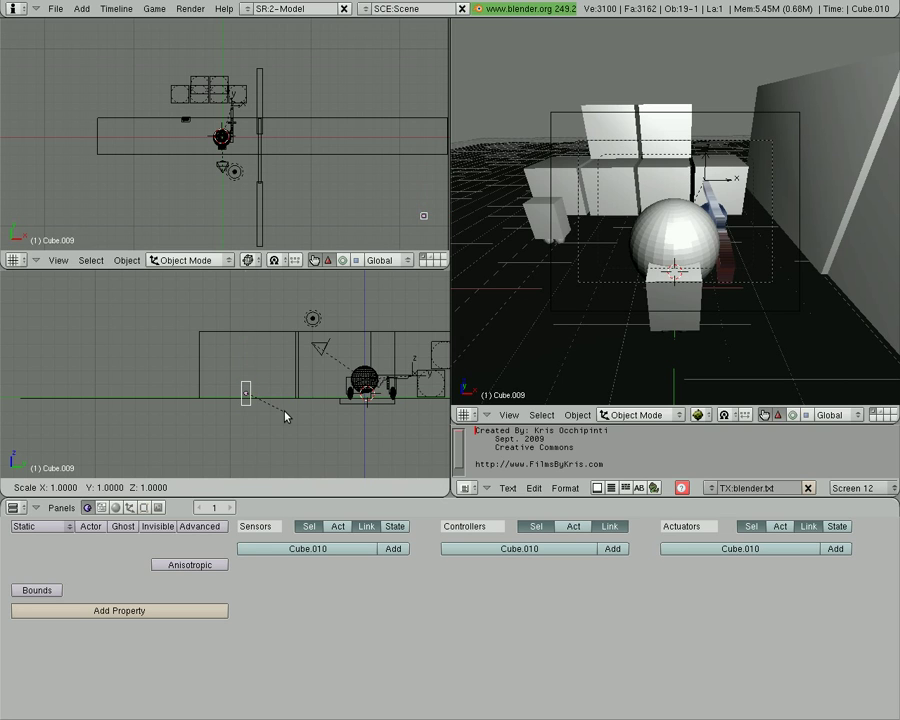
key("z")
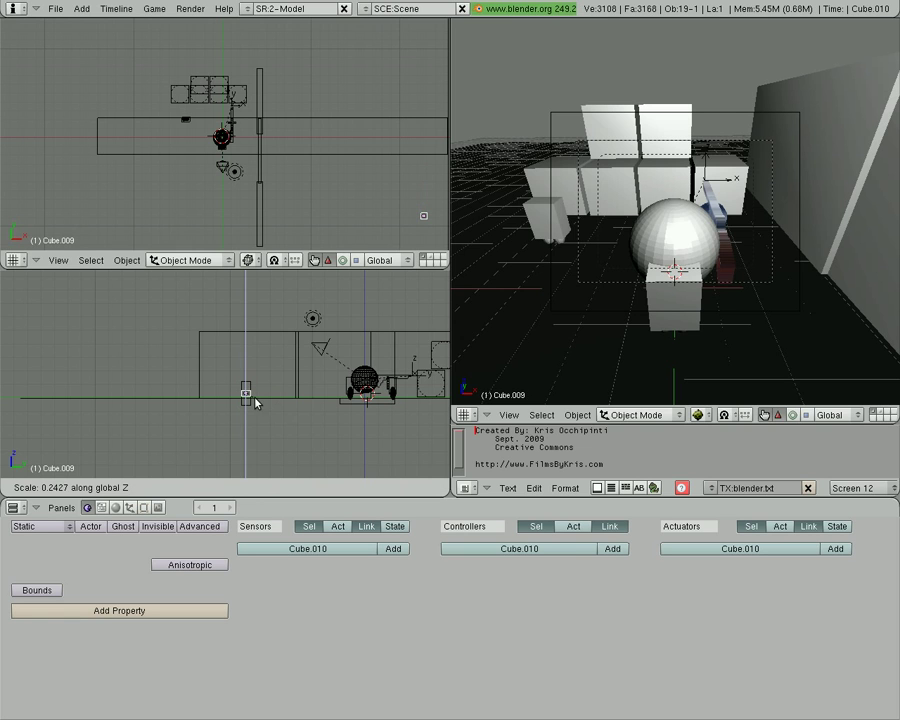
key("z")
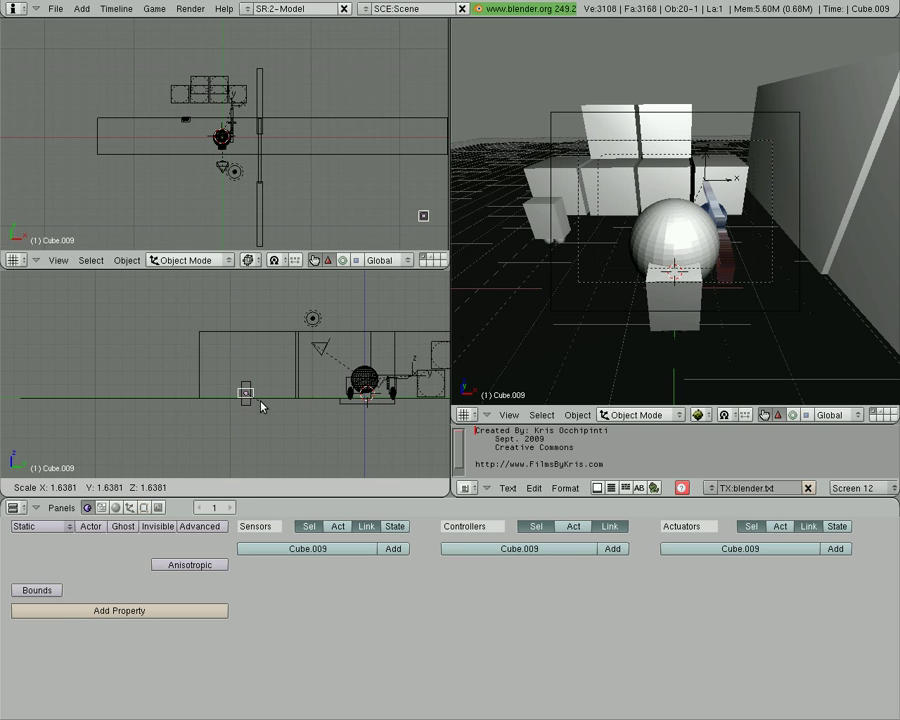
left_click(257, 401)
In front view, tilt Cube.009 about 20 degrees and raise it about one unit.
key("KP_1")
scroll(259, 401, "down", 3)
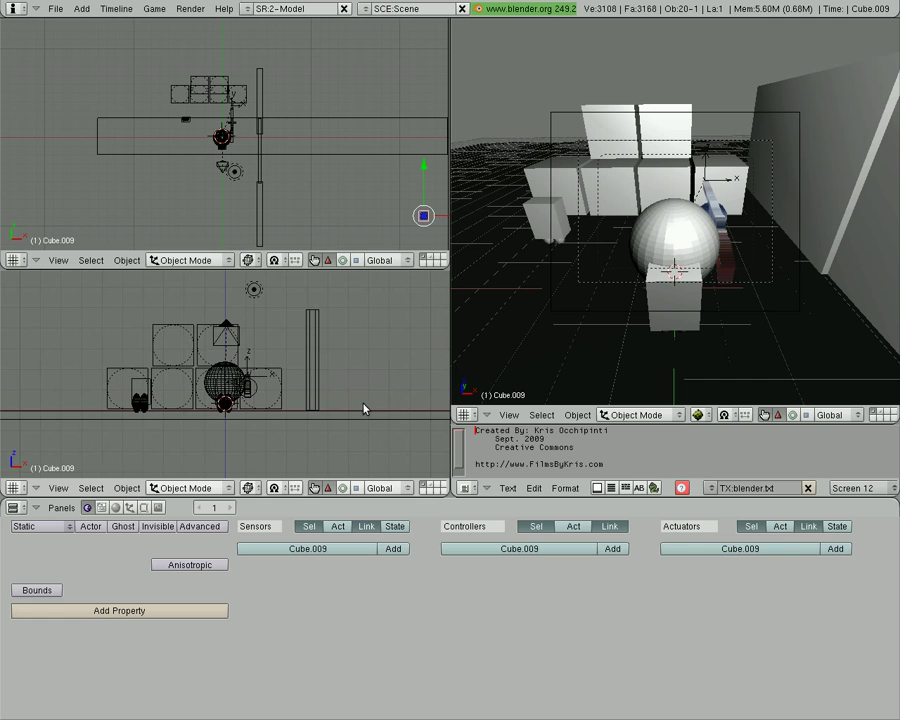
middle_click_drag(363, 410, 261, 388, "shift")
scroll(261, 388, "up", 6)
scroll(396, 437, "down", 2)
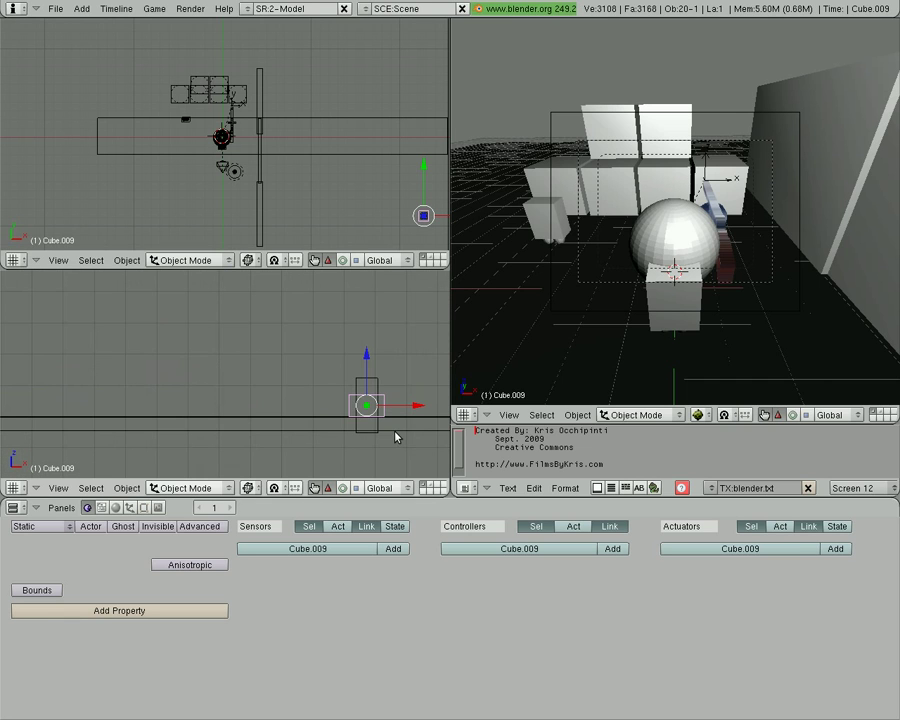
key("r")
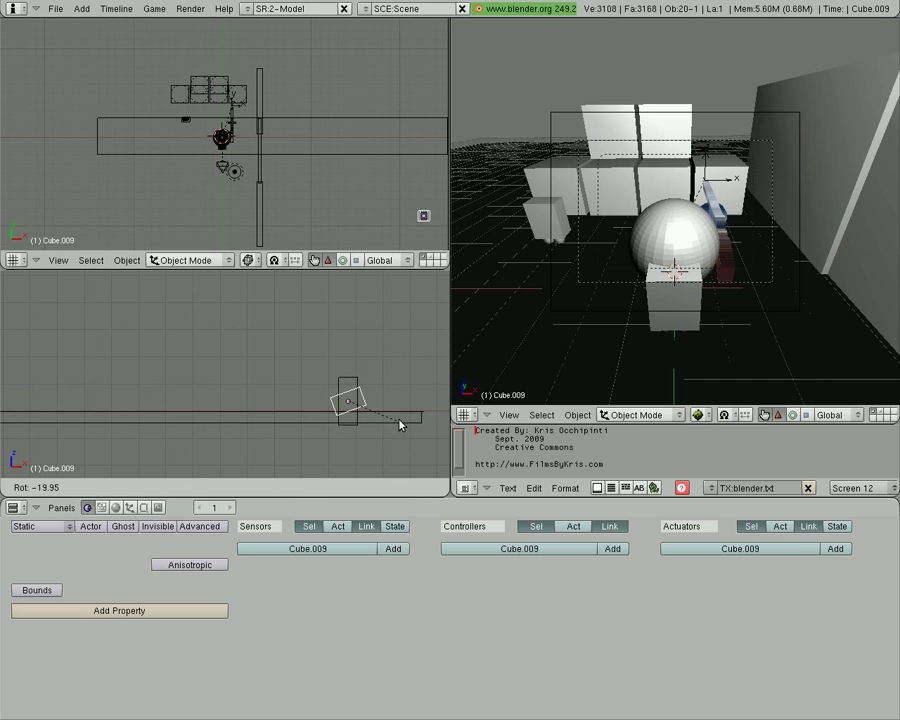
left_click(402, 414)
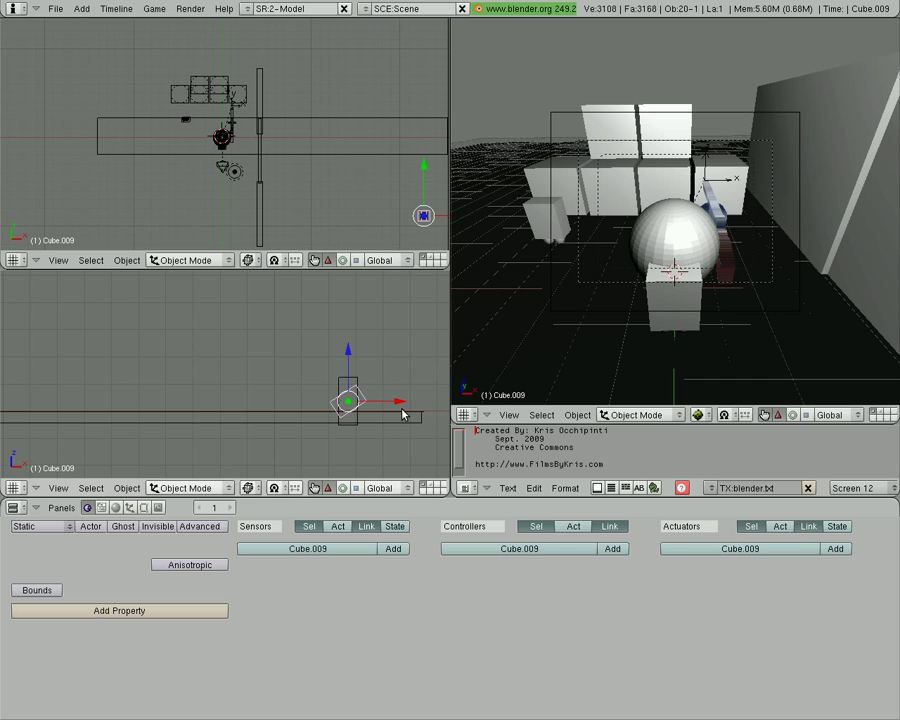
key("g")
left_click(398, 383)
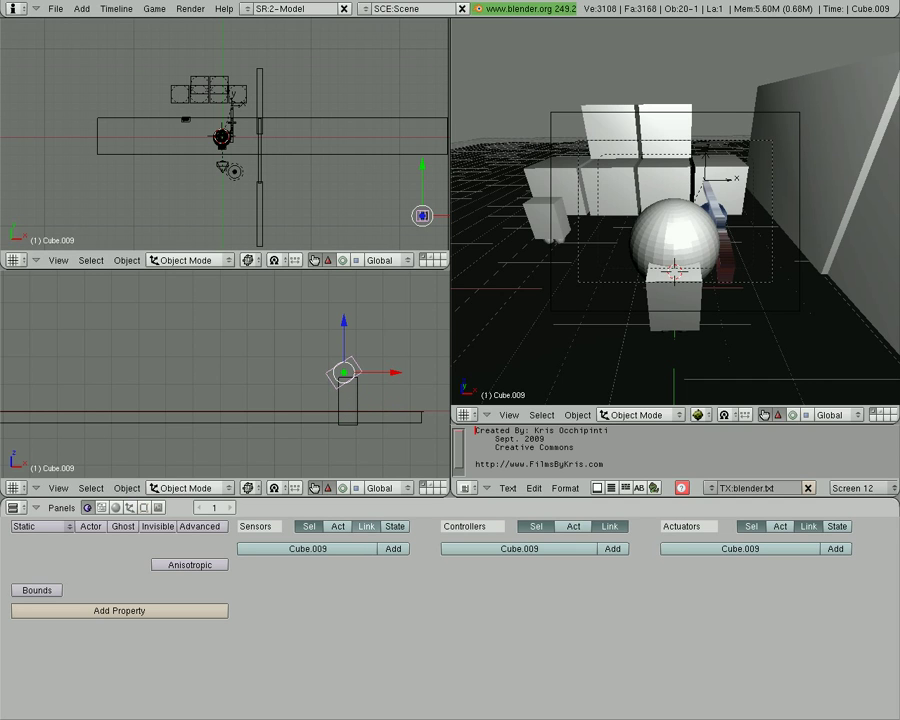
Remove the bridge's AND controller and give Cube.009 a Near sensor, Dist 3, property player.
right_click(366, 160)
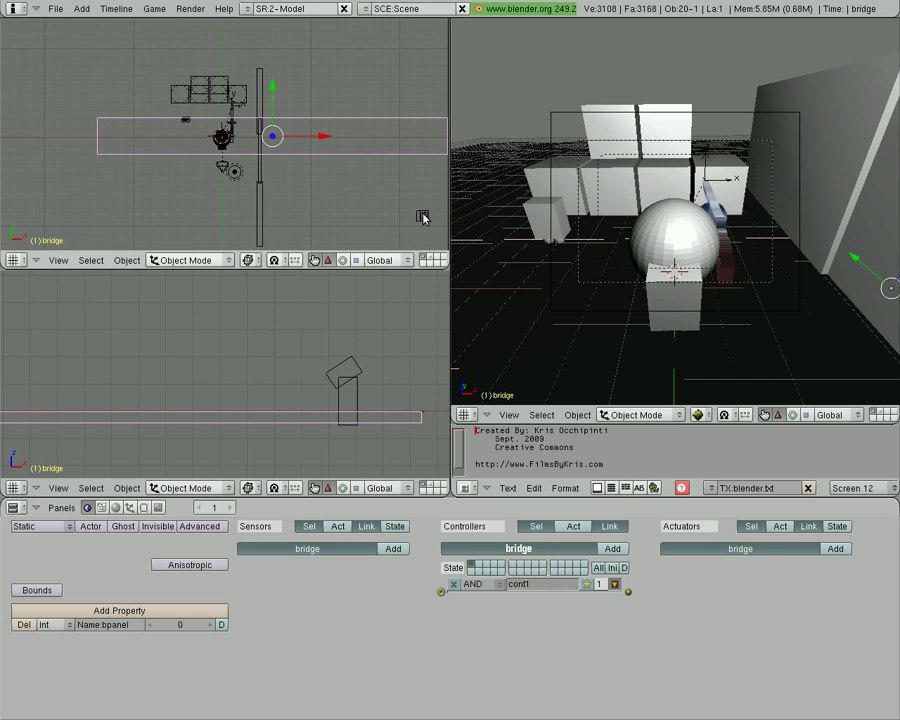
left_click(453, 584)
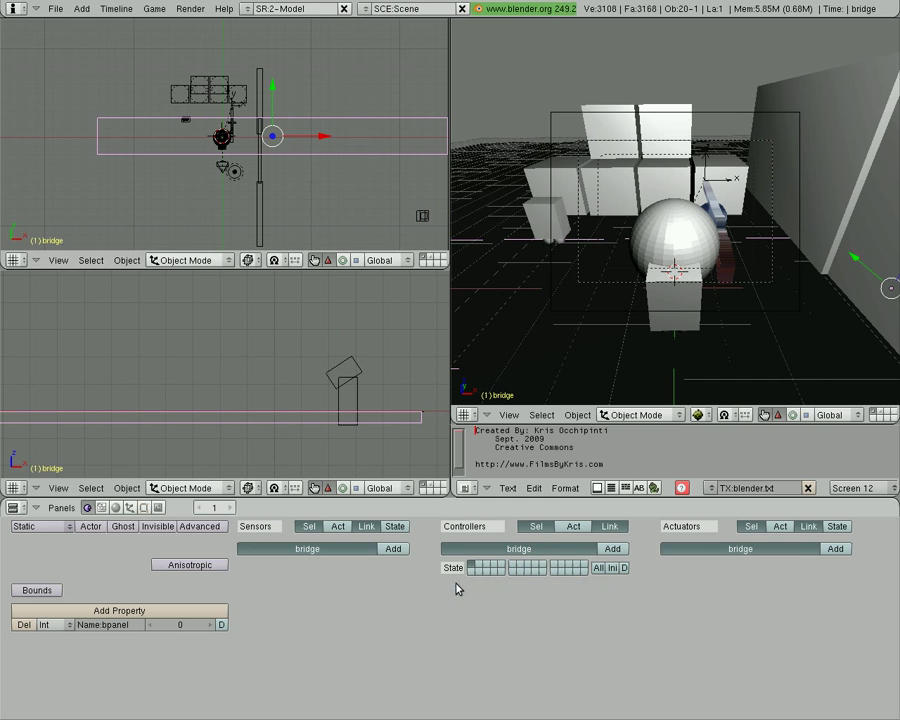
right_click(420, 218)
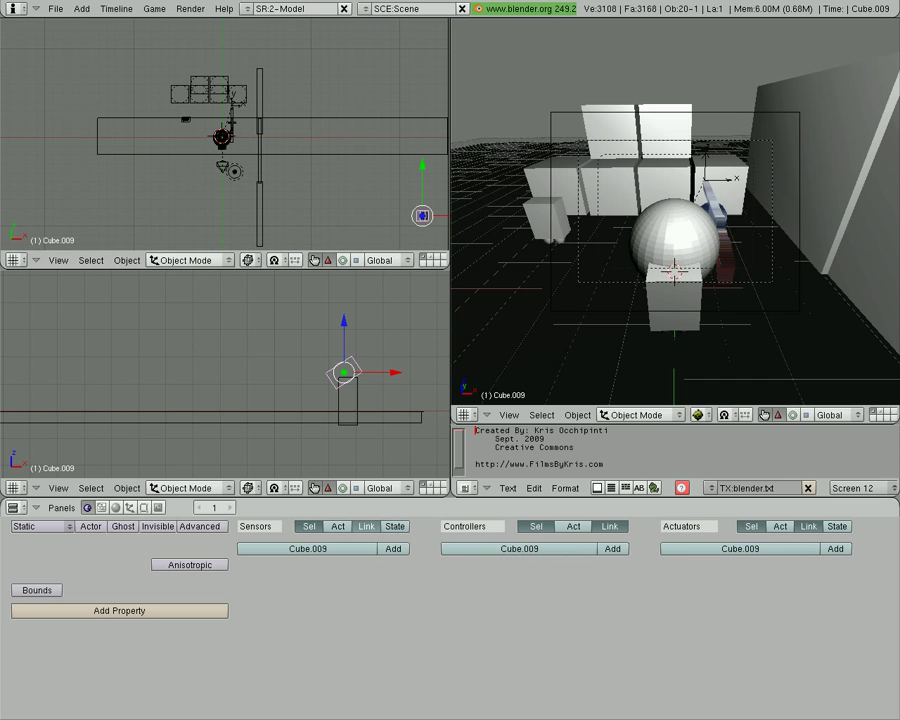
left_click(395, 553)
left_click(297, 563)
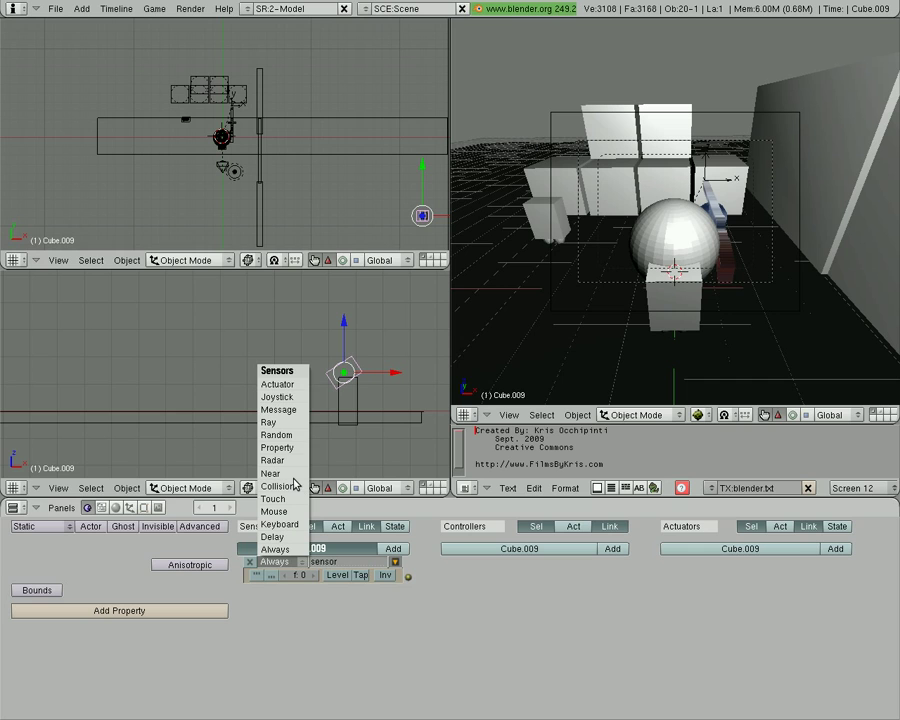
left_click(292, 475)
left_click(306, 606)
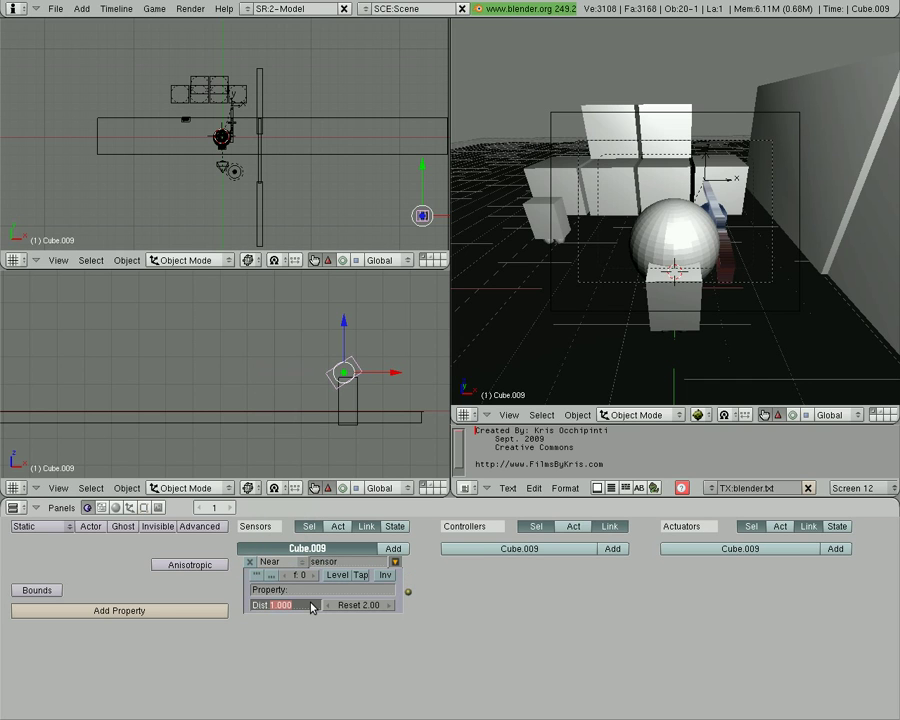
type("3")
key("Return")
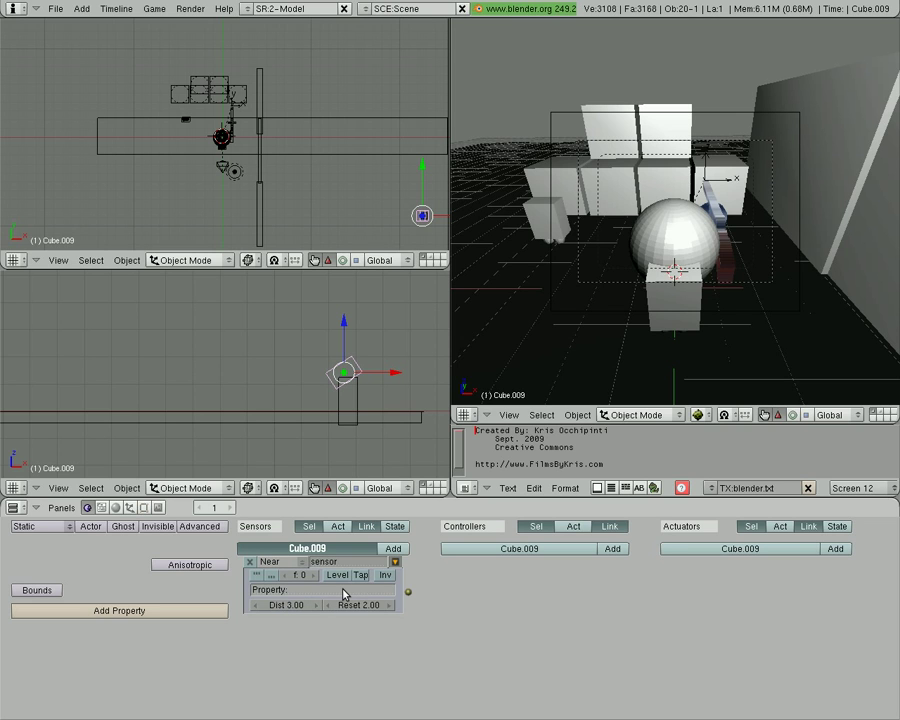
left_click(343, 594)
type("playe")
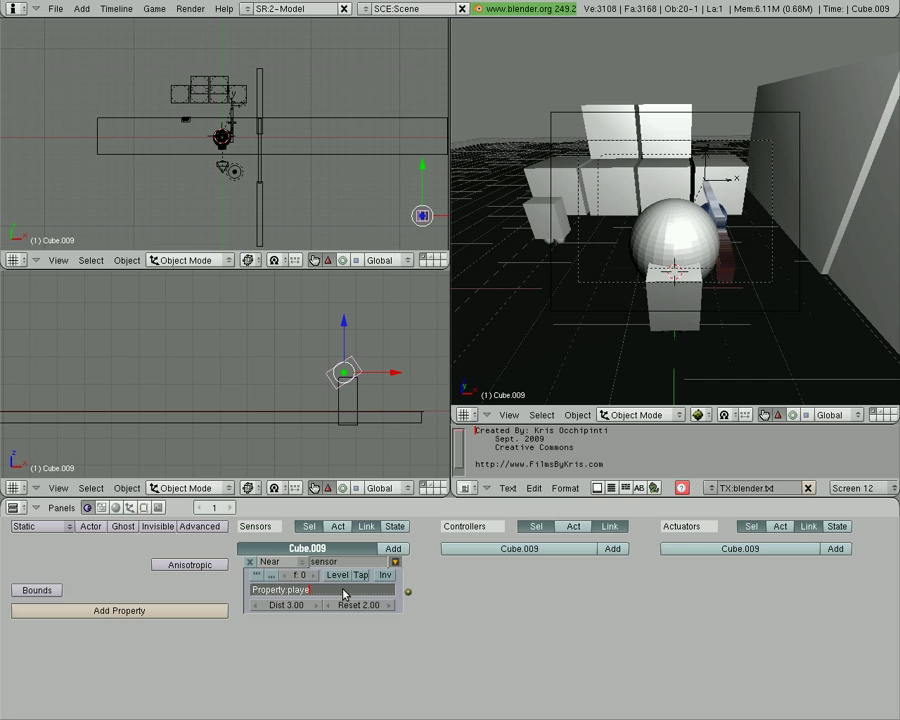
type("r")
key("Return")
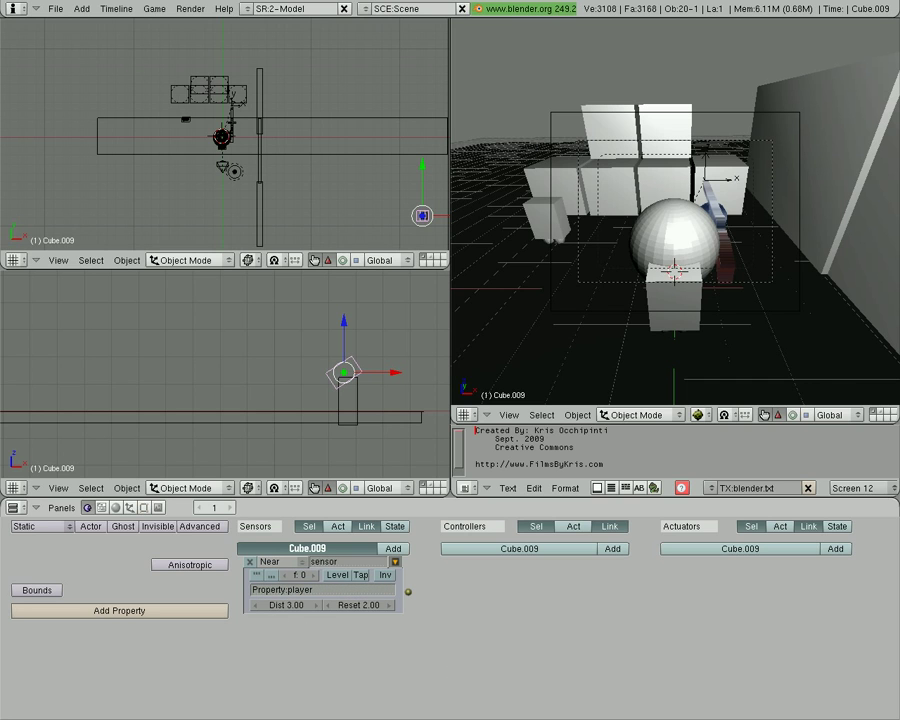
Wire the Near sensor to a new AND controller and drop the unneeded Motion actuator.
left_click(612, 549)
left_click(836, 549)
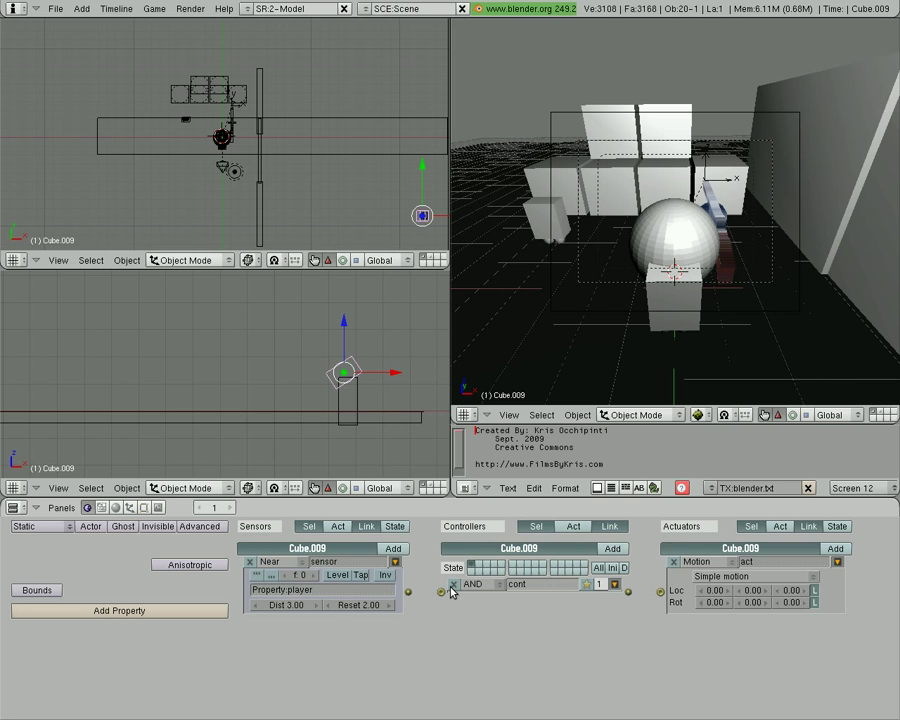
left_click_drag(408, 592, 441, 592)
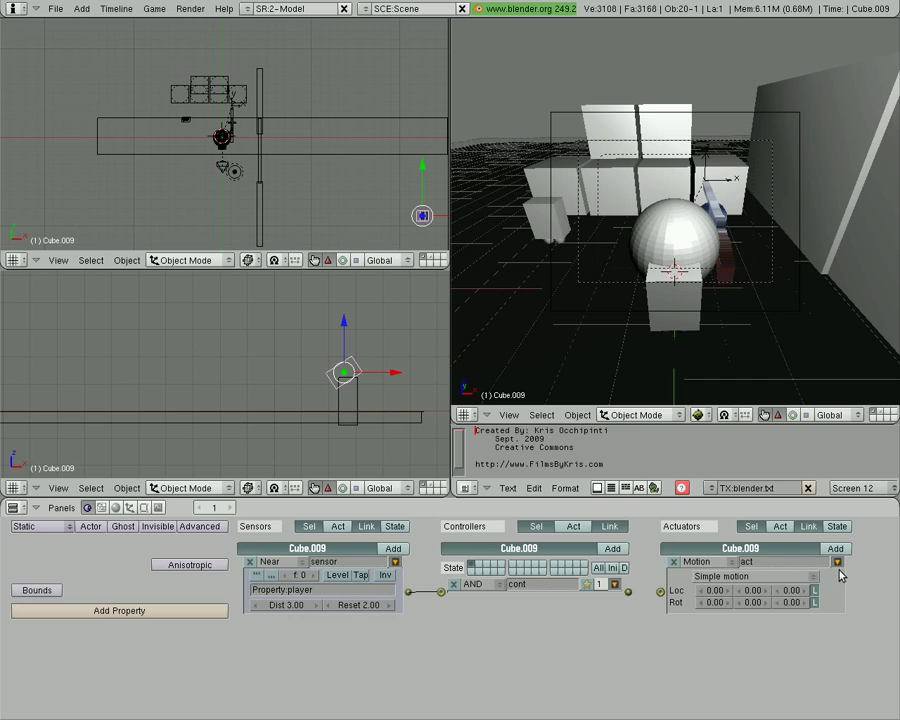
left_click(673, 562)
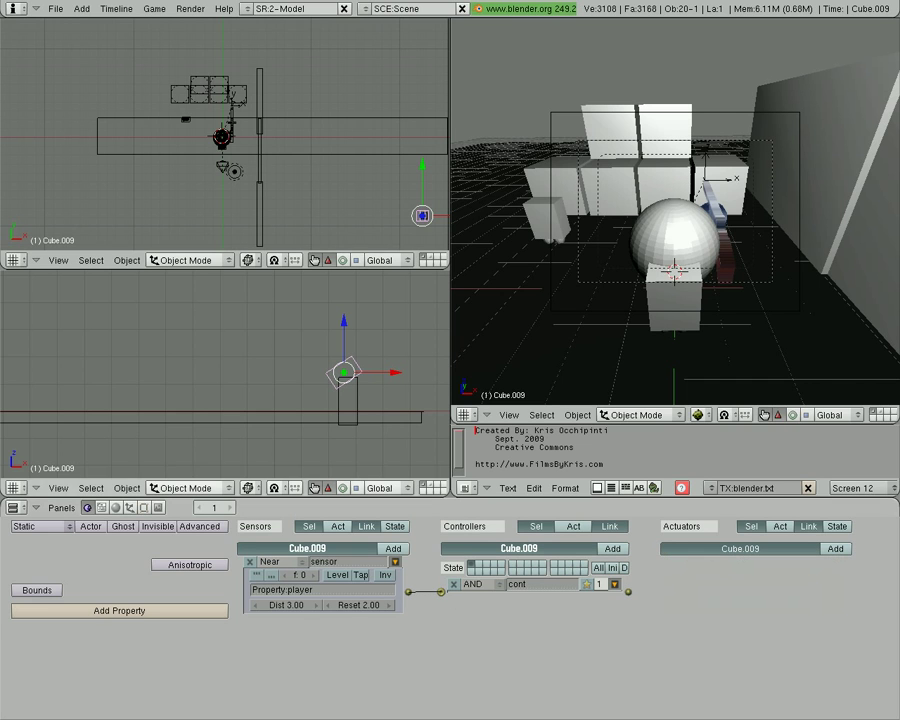
right_click(317, 163)
Step through the bridge animation back to frame 1, then select Cube.009 with the bridge.
key("Up")
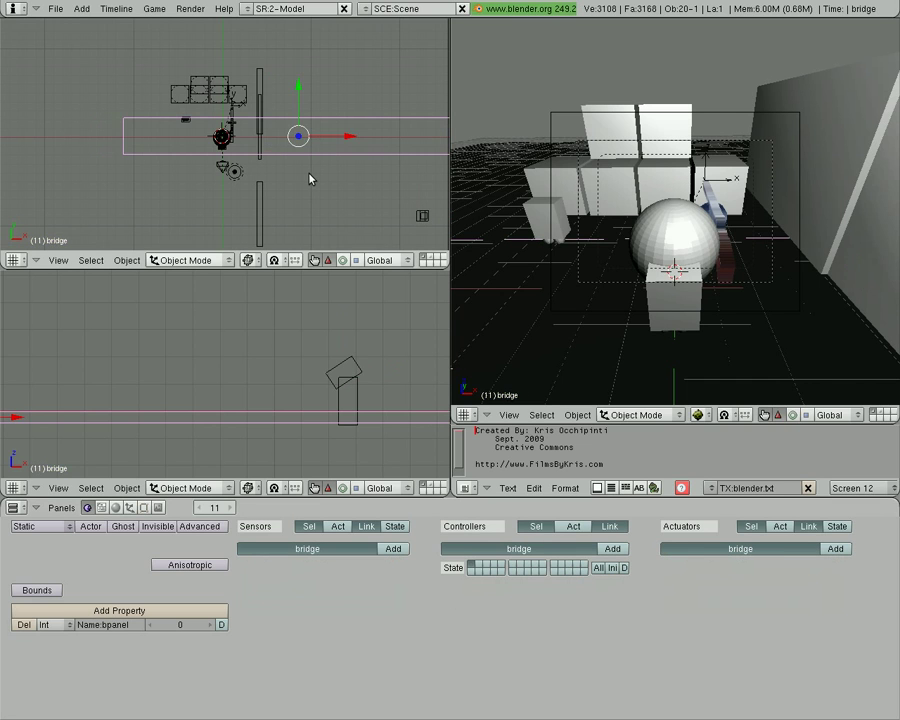
key("Up")
key("Up")
key("Up")
key("Up")
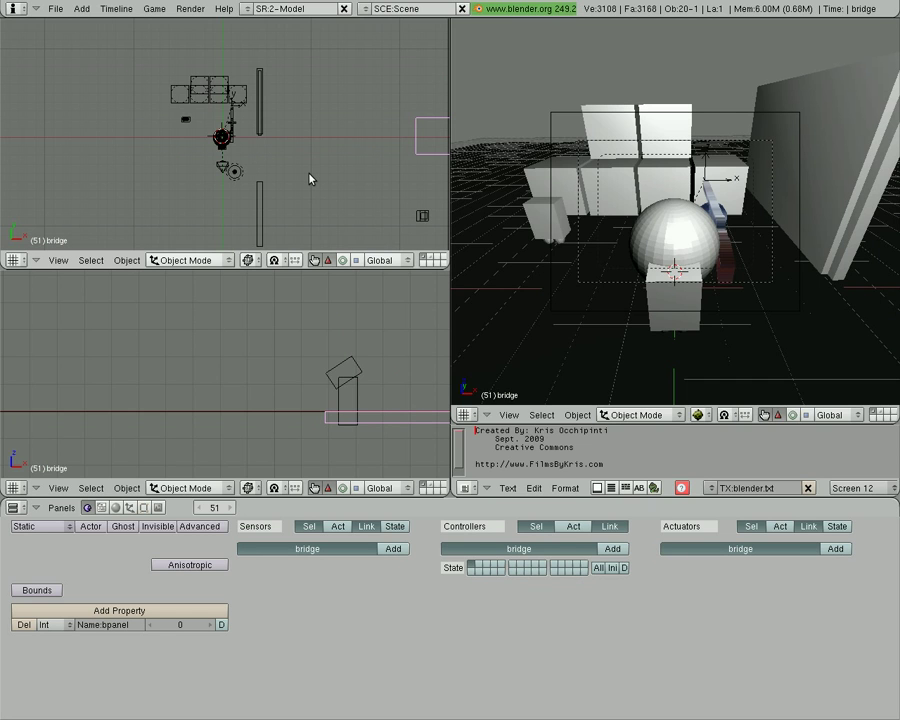
key("Down")
key("Down")
key("Down")
key("Down")
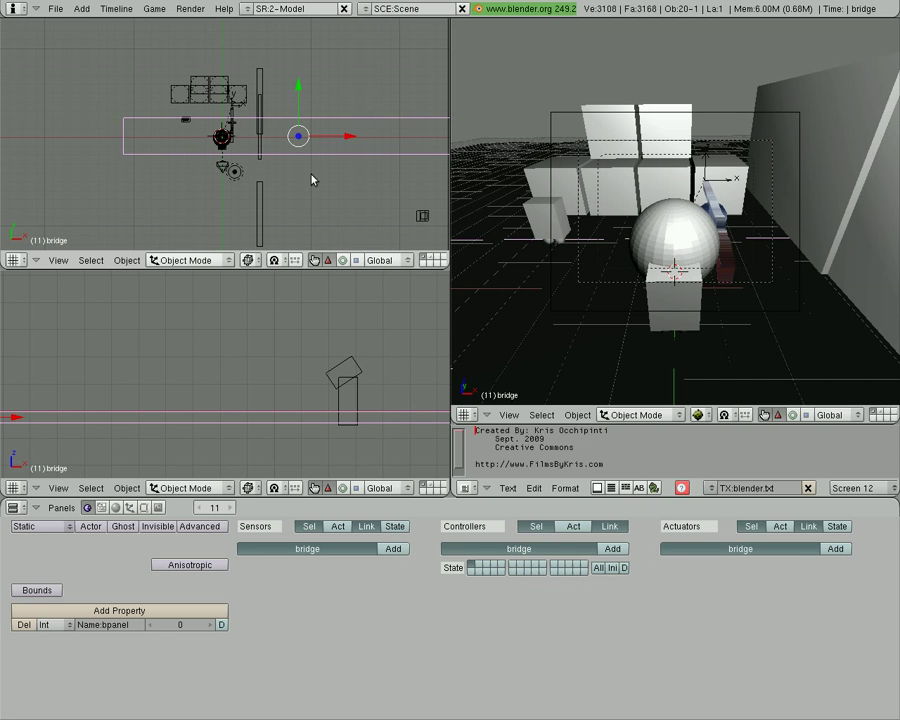
key("Down")
right_click(344, 372)
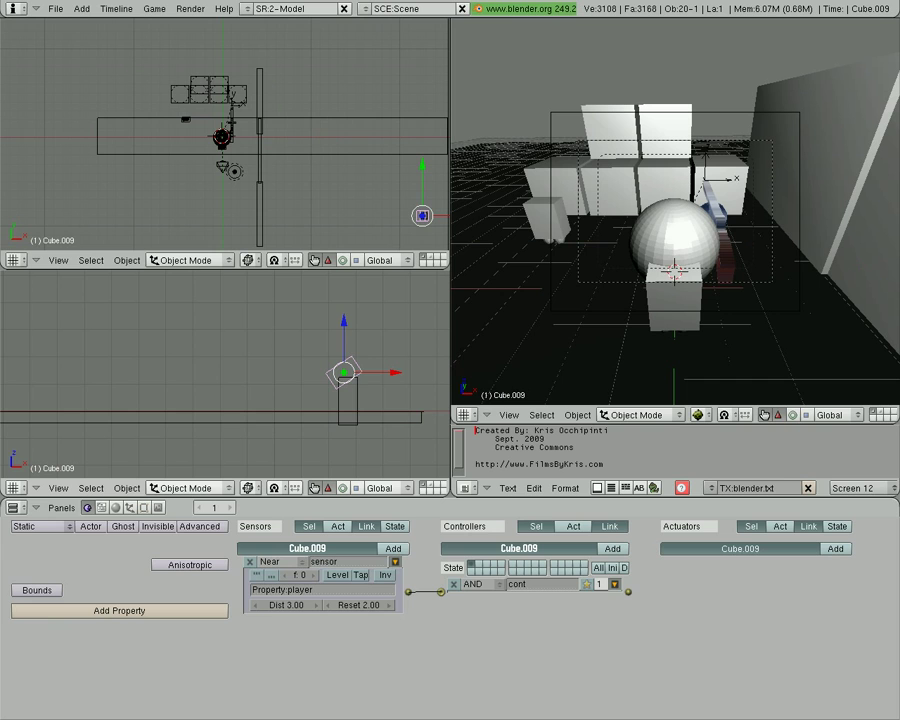
right_click(398, 425, "shift")
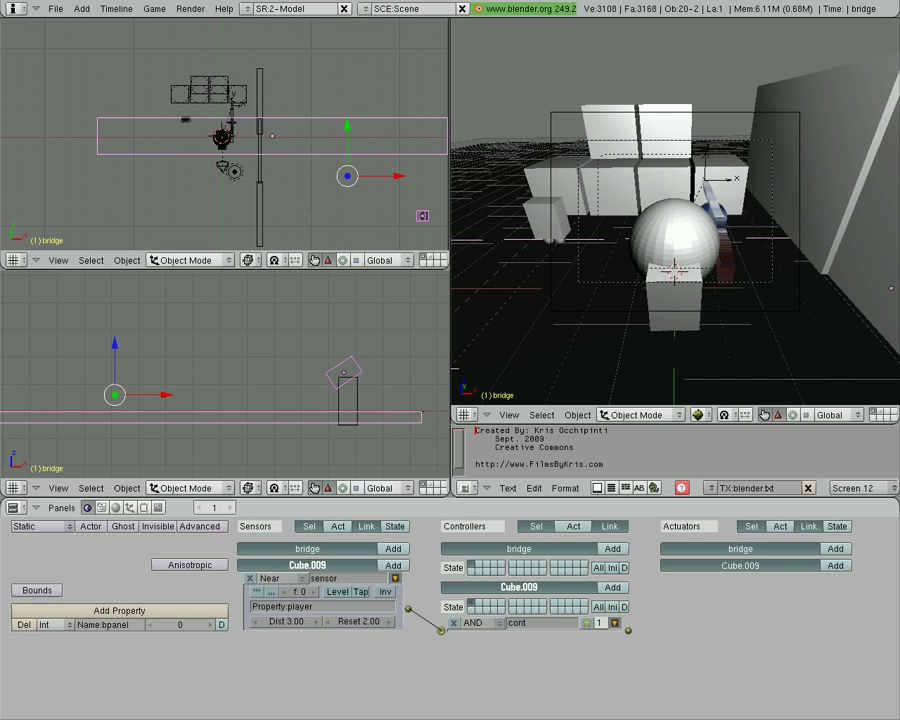
Give the bridge a Ping Pong Ipo actuator ending at frame 61, wired to the AND controller; delete bpanel property.
left_click(835, 549)
left_click(726, 562)
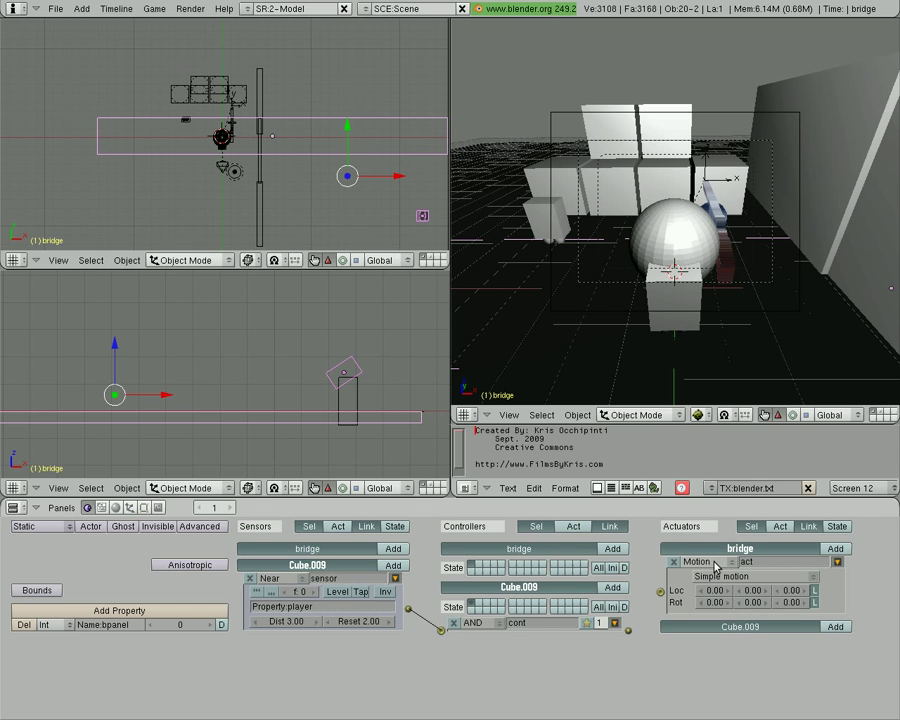
left_click(717, 565)
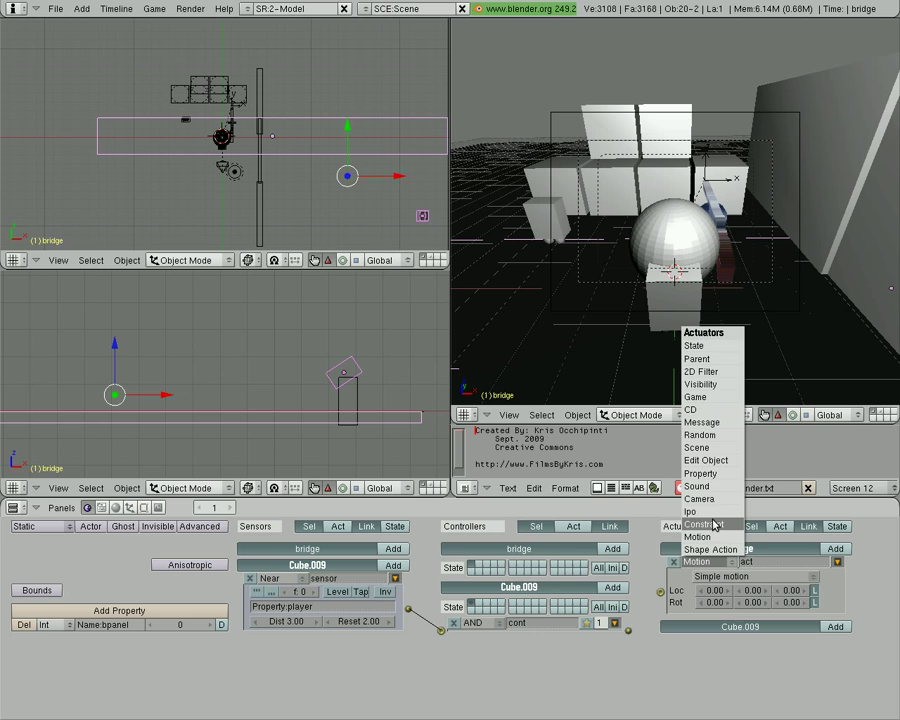
left_click(690, 511)
left_click(715, 580)
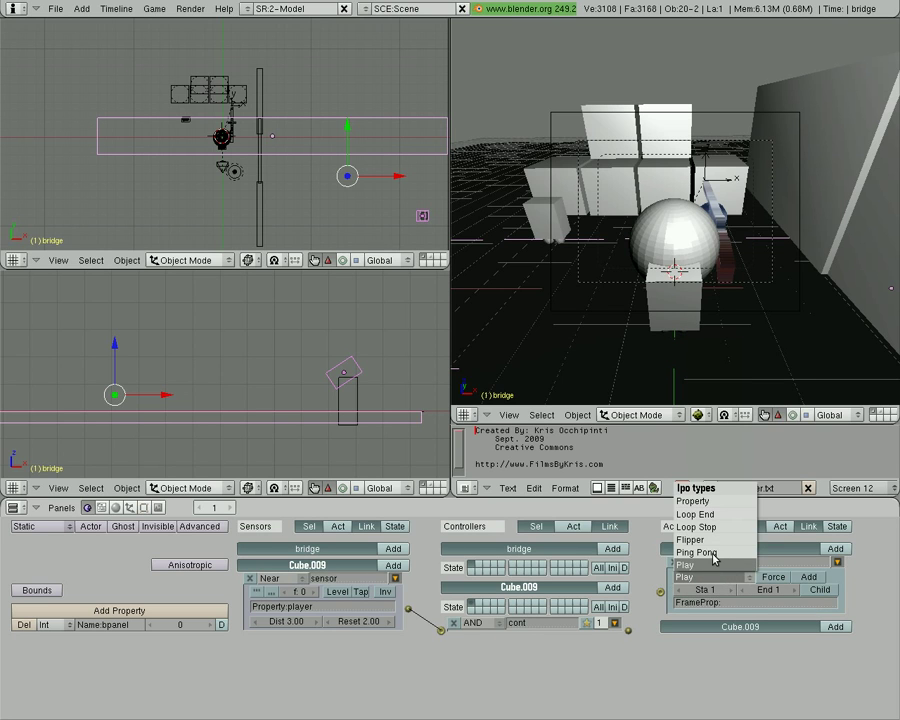
left_click(713, 553)
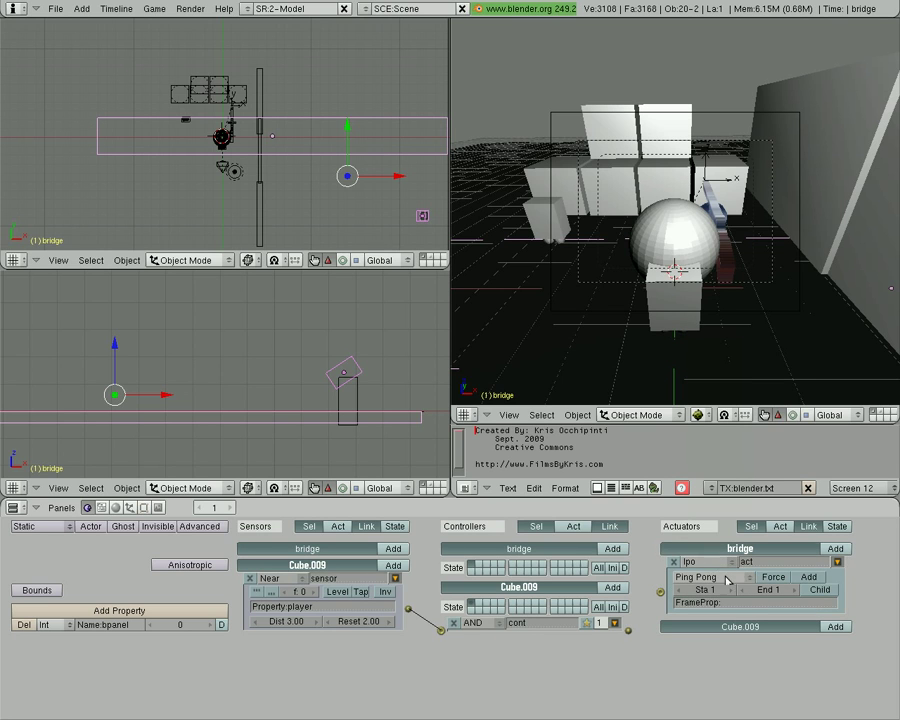
left_click(786, 593)
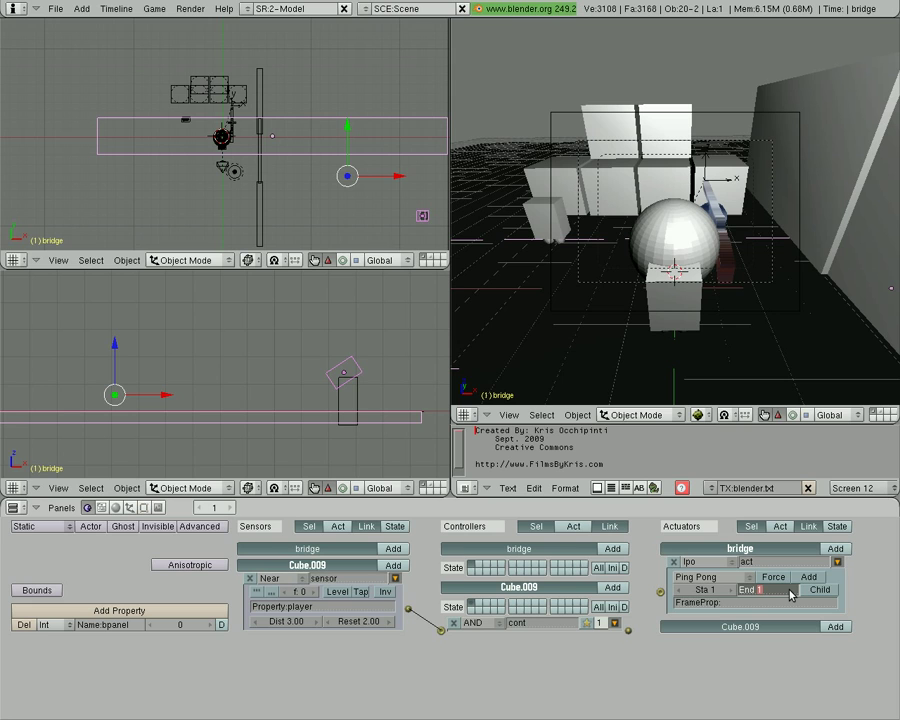
key("Return")
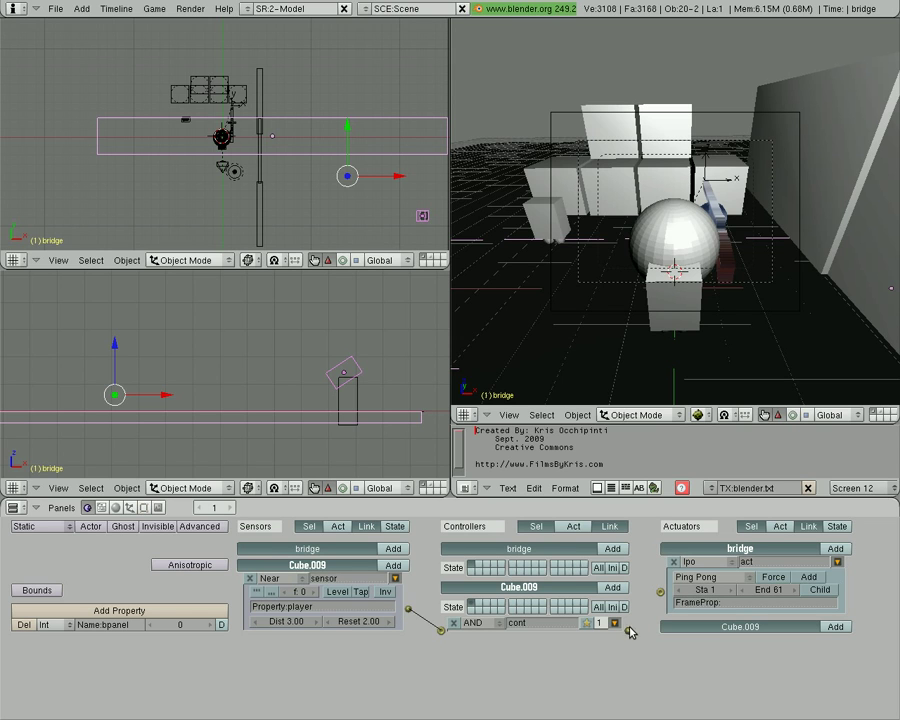
left_click_drag(629, 630, 660, 592)
left_click(24, 625)
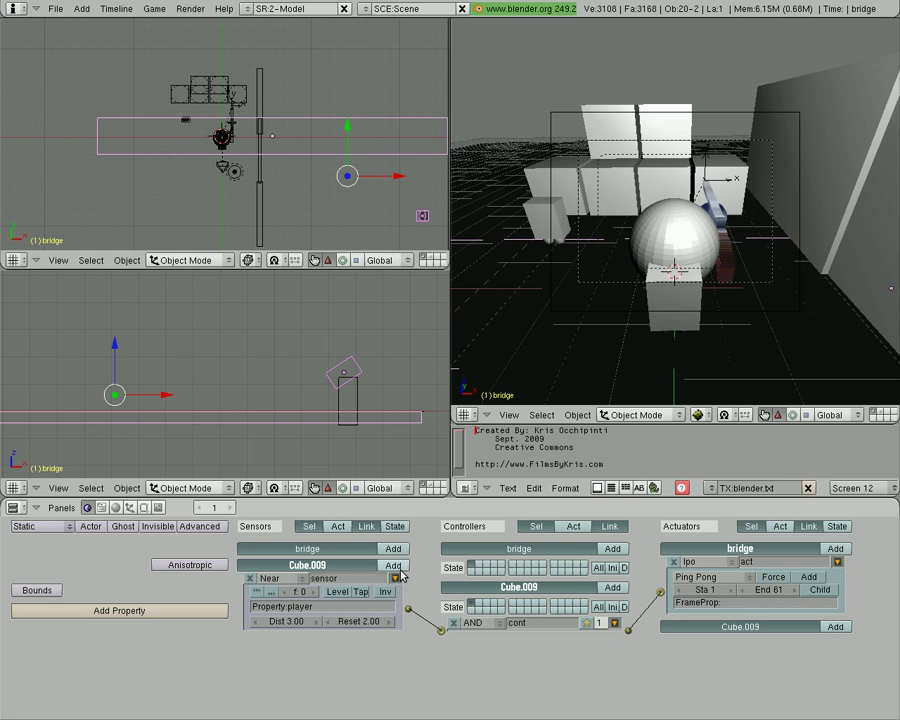
Add a Keyboard sensor for key Q wired to the panel's AND controller, then maximize the 3D view.
left_click(275, 639)
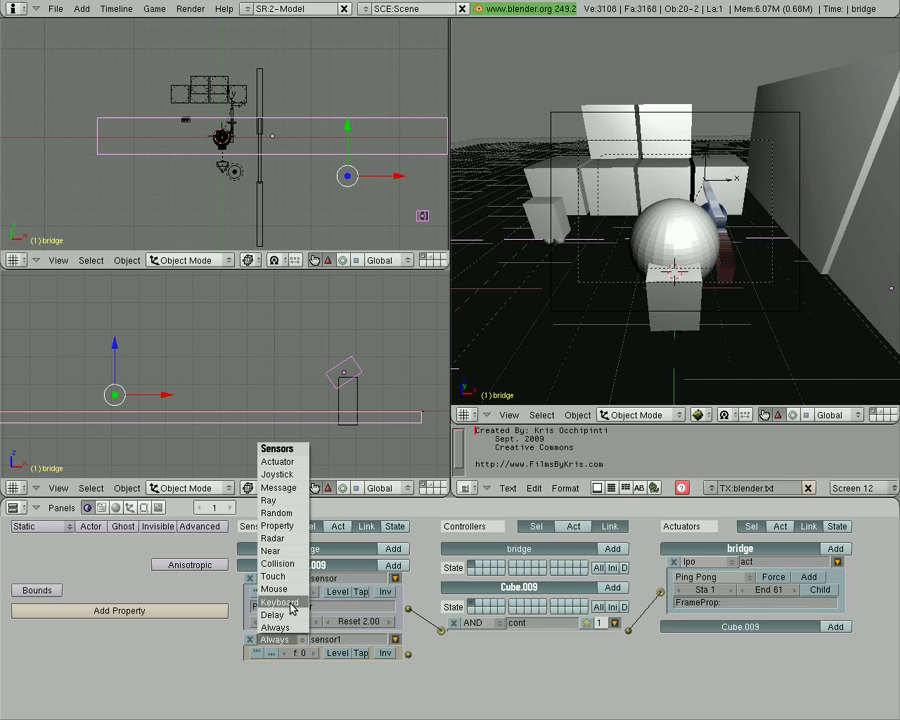
left_click(282, 601)
left_click(297, 667)
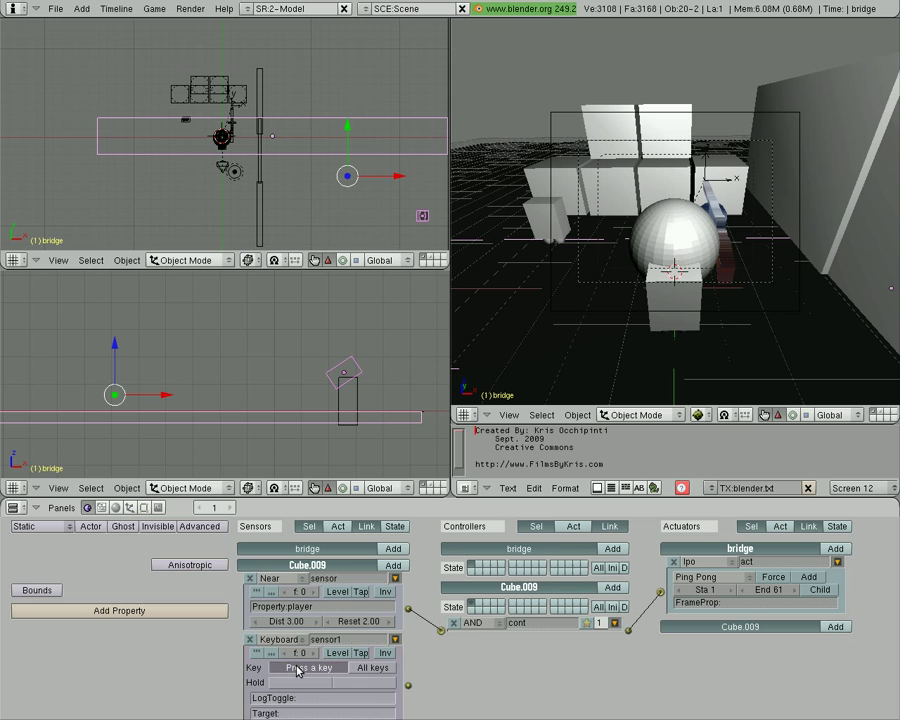
key("q")
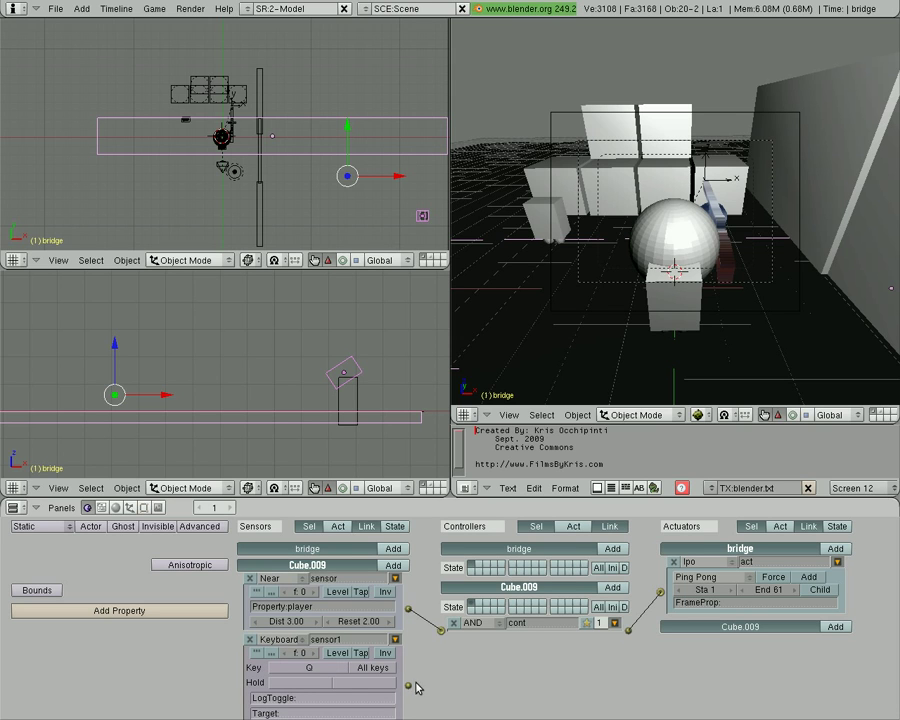
left_click_drag(408, 689, 441, 630)
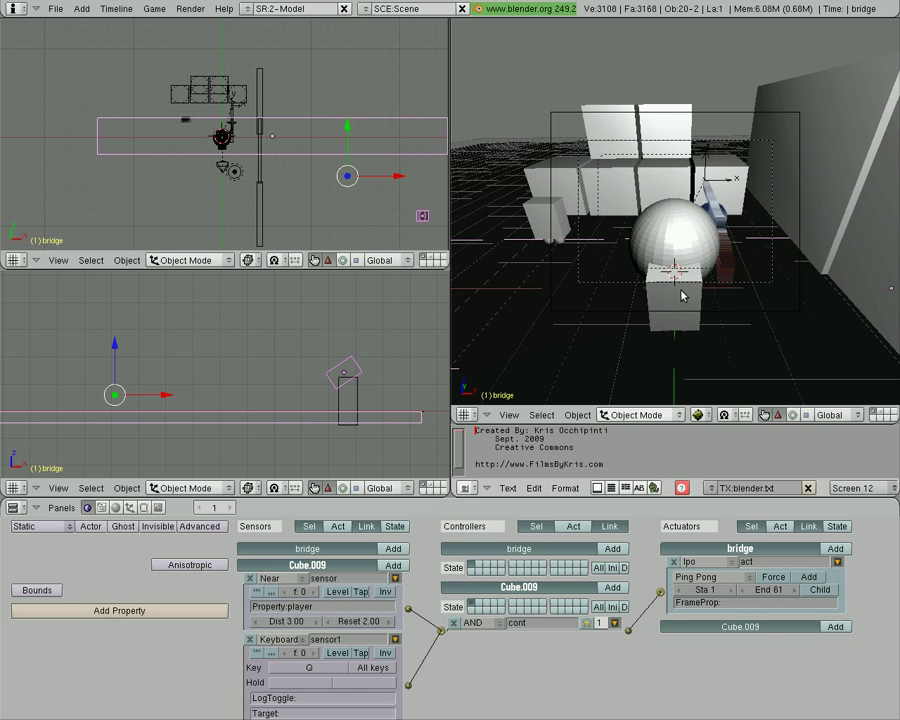
key("ctrl+Up")
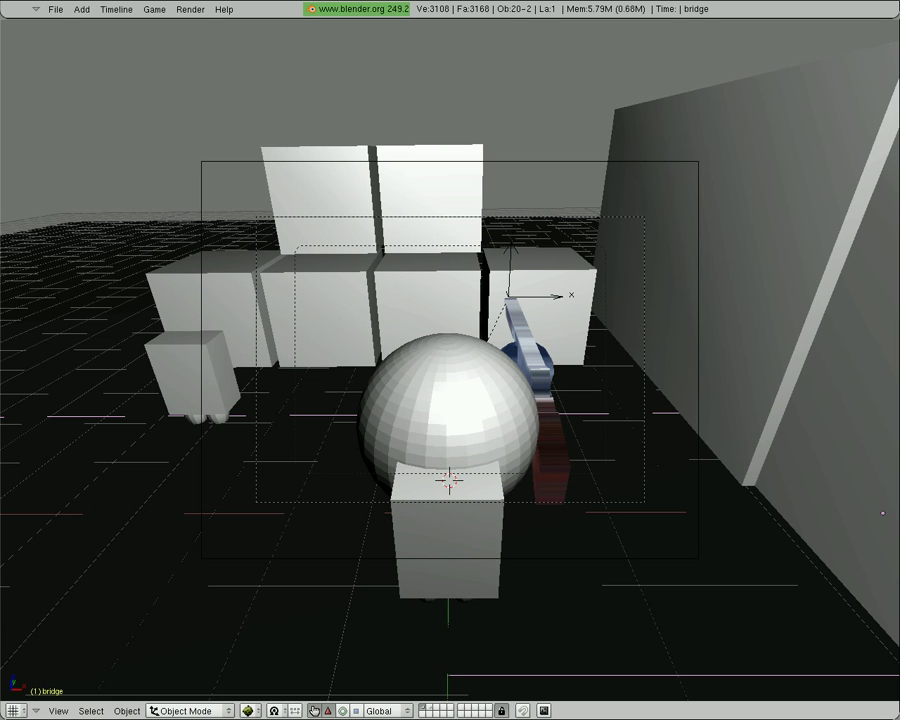
key("p")
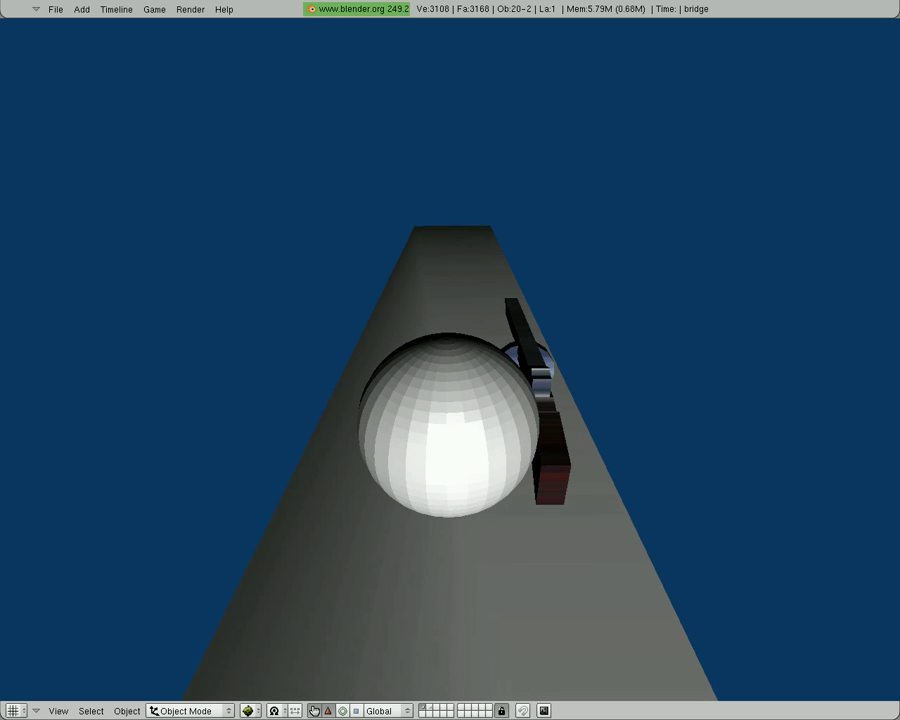
key("Escape")
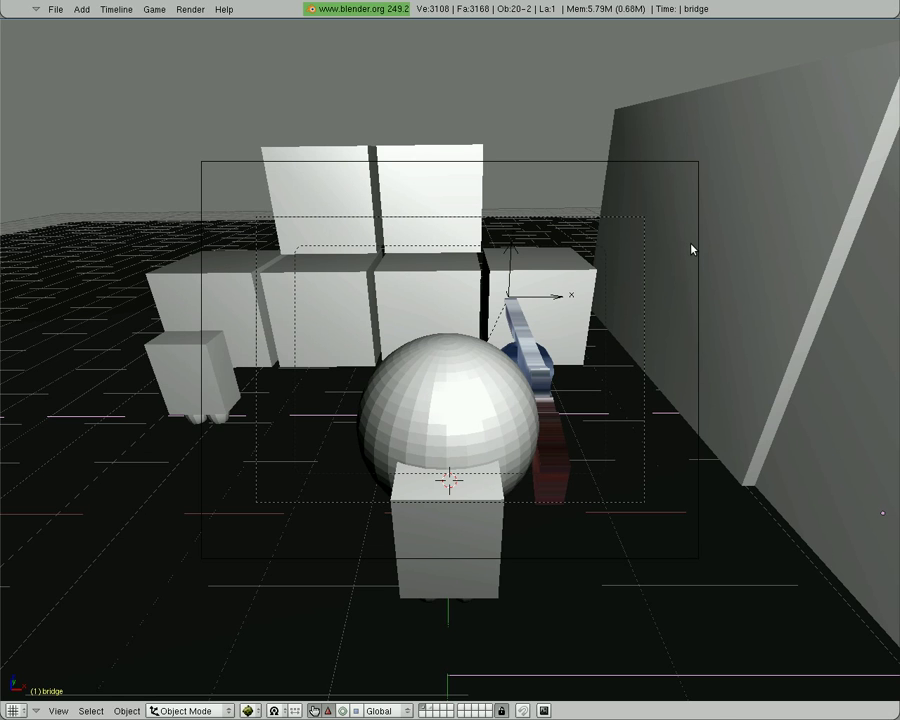
Restore the full layout and select Cube.008 together with the bridge, making the bridge active.
key("ctrl+Down")
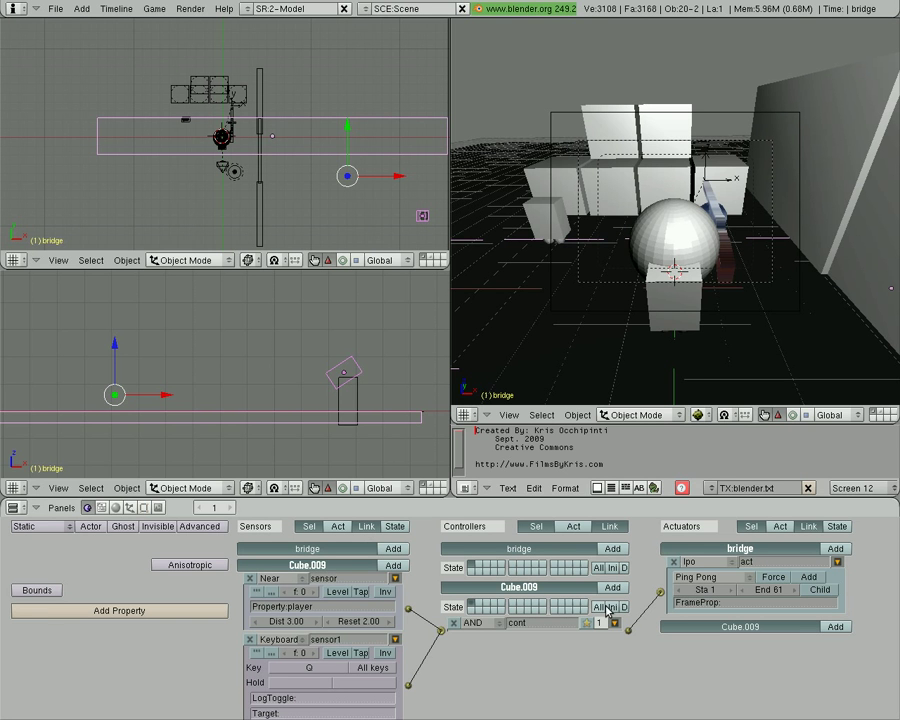
right_click(260, 170)
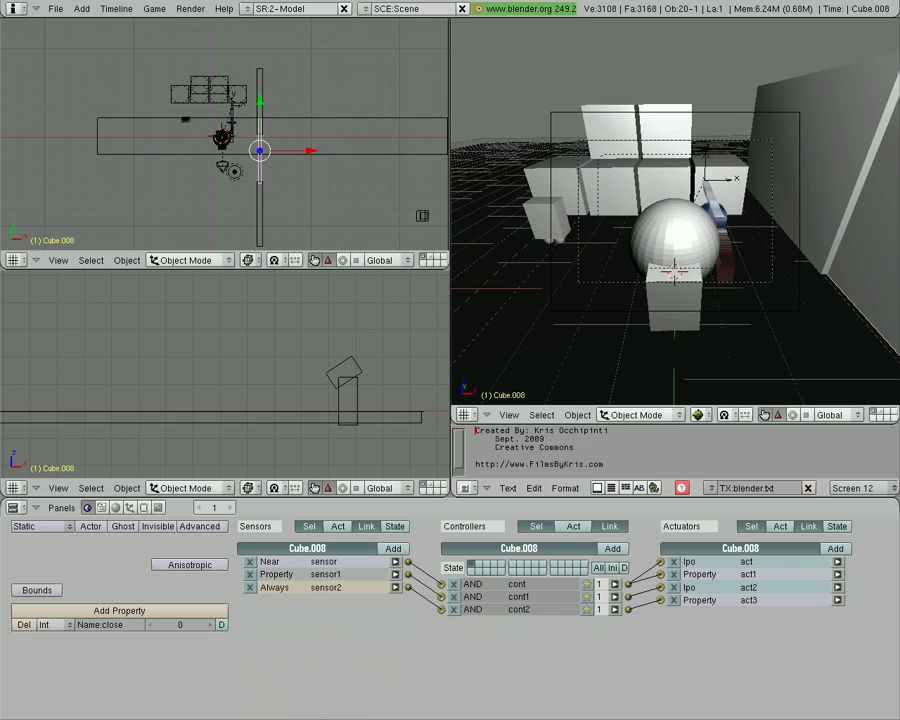
right_click(389, 162, "shift")
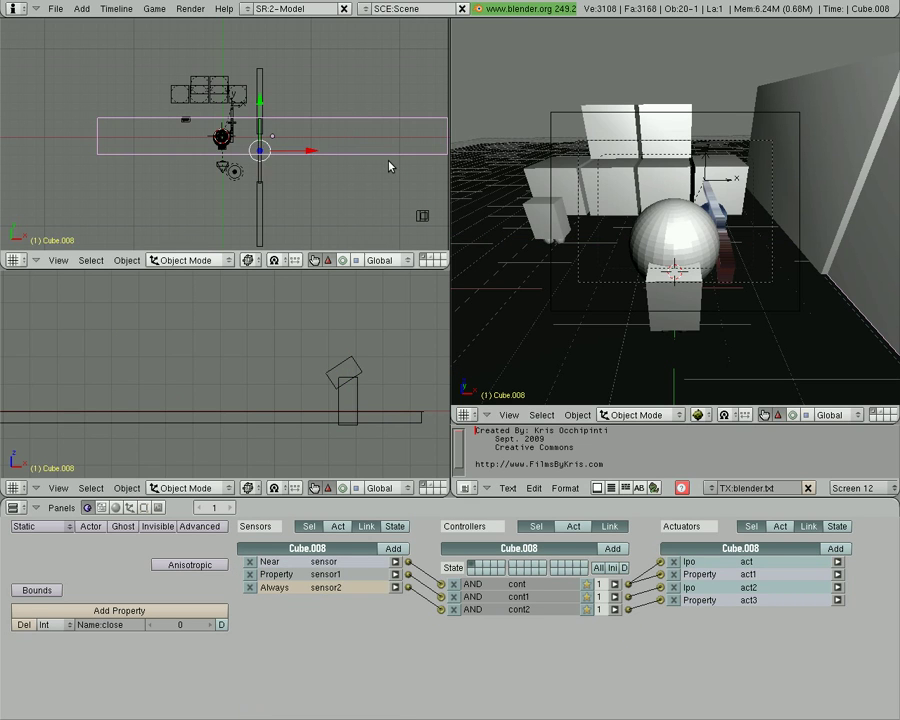
right_click(389, 163, "shift")
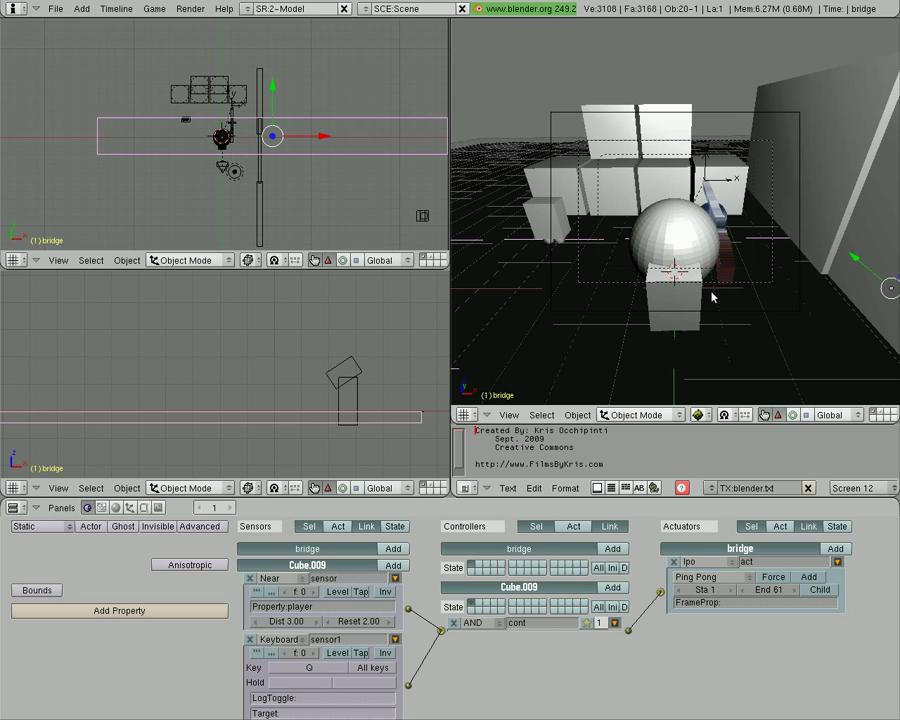
Switch to the intro scene, maximize the camera view and start the game.
left_click(366, 9)
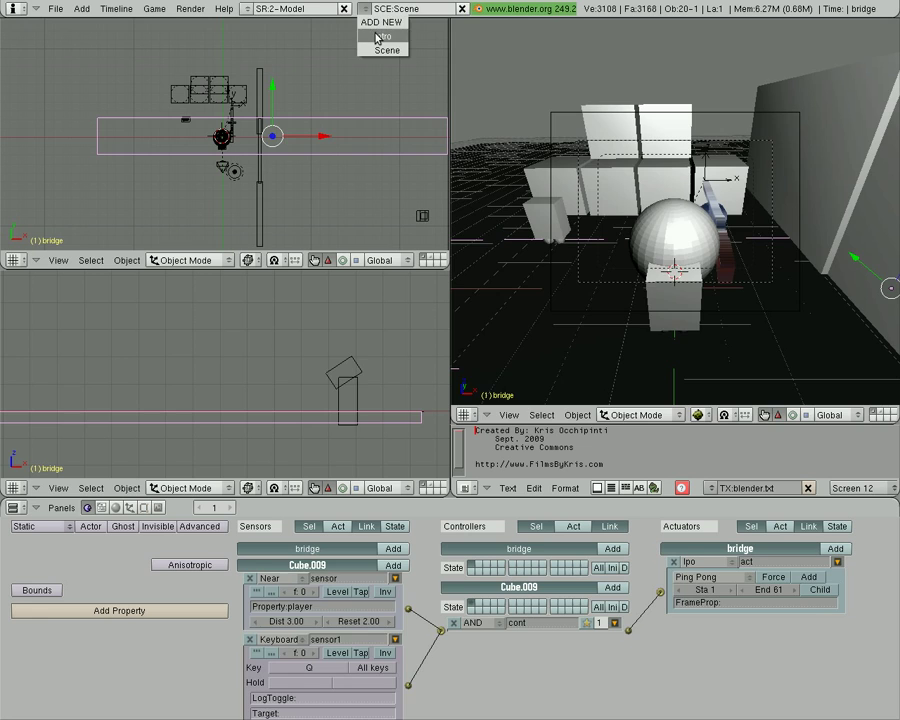
left_click(378, 36)
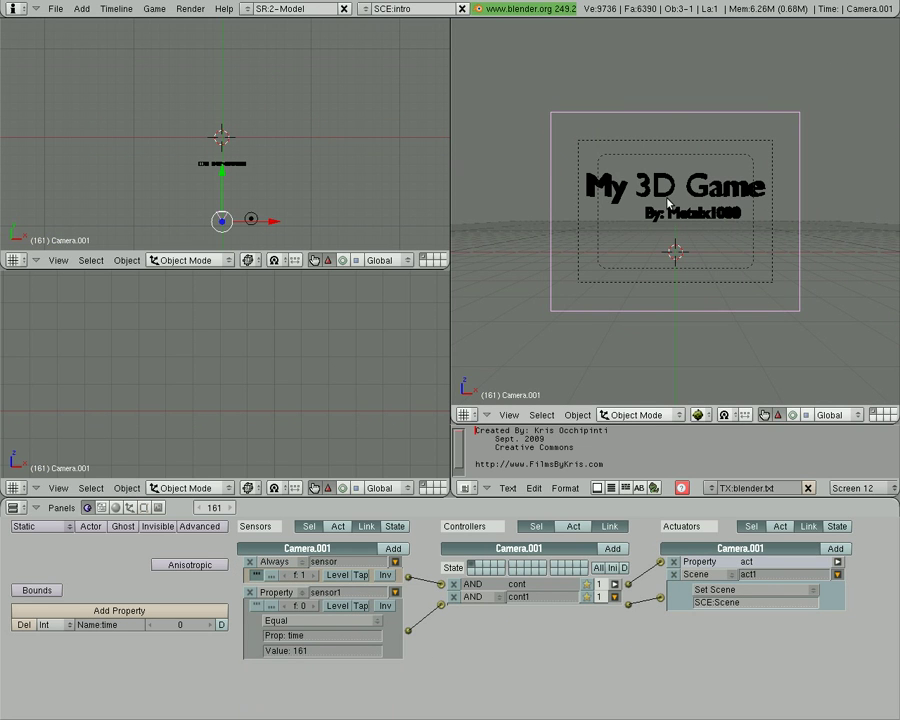
key("ctrl+Up")
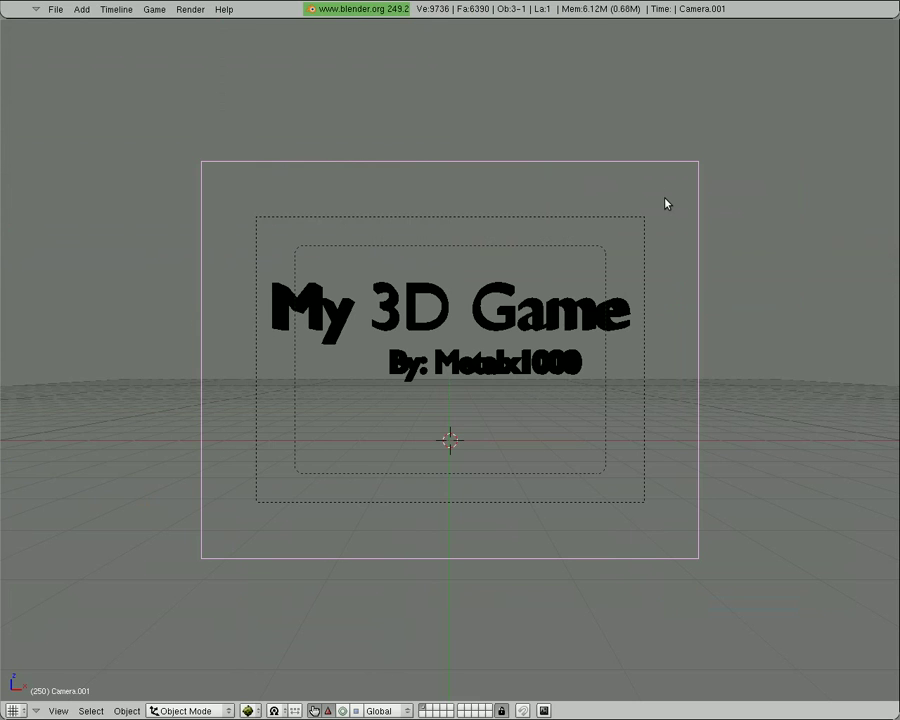
key("p")
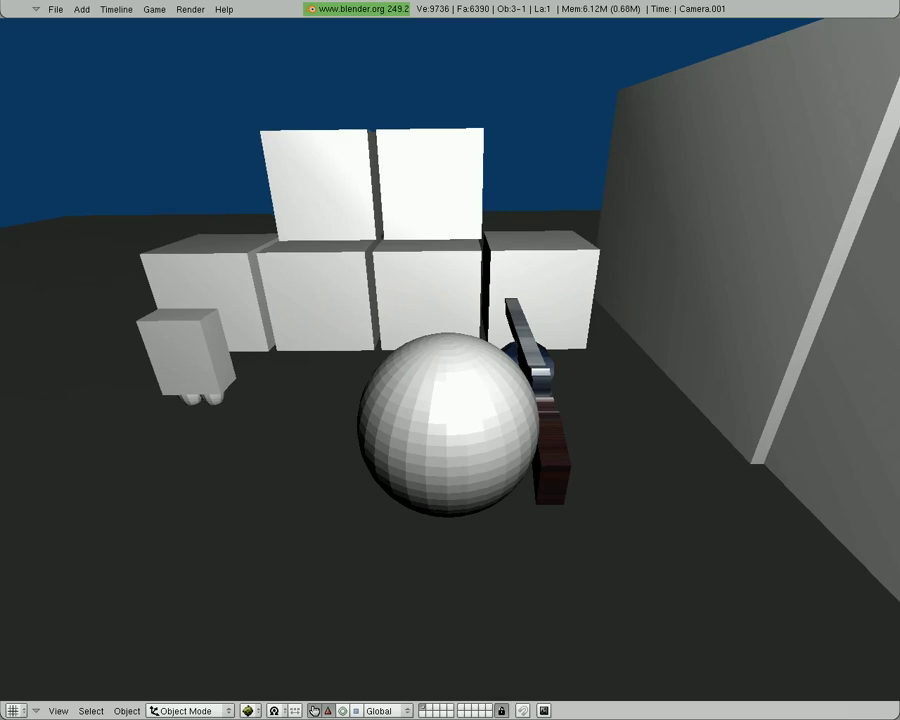
Turn the player around the level with the Right arrow key until facing the blocks.
key("Right")
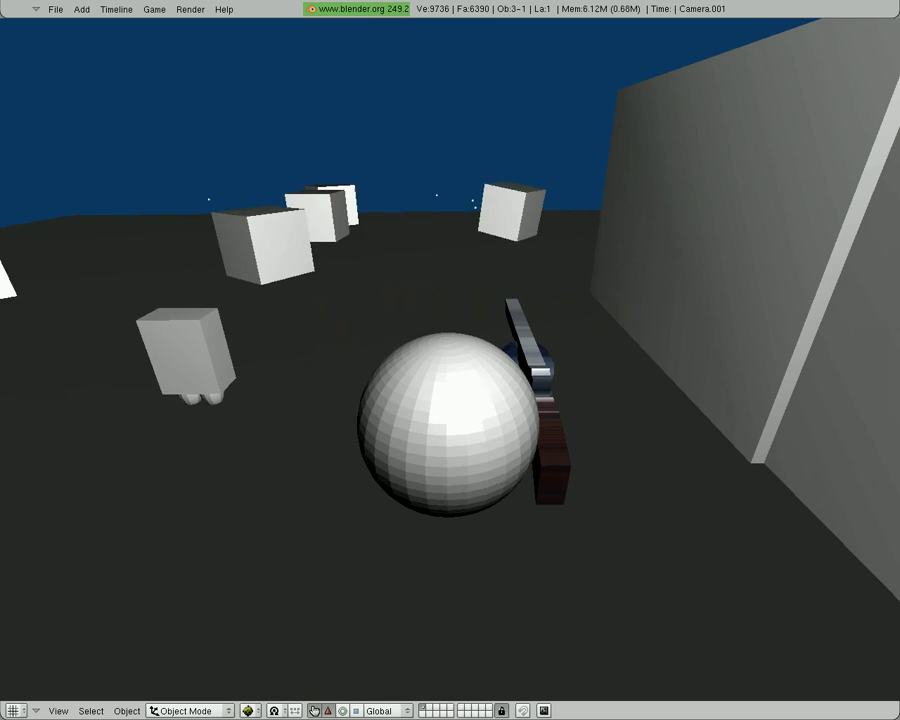
key("Right")
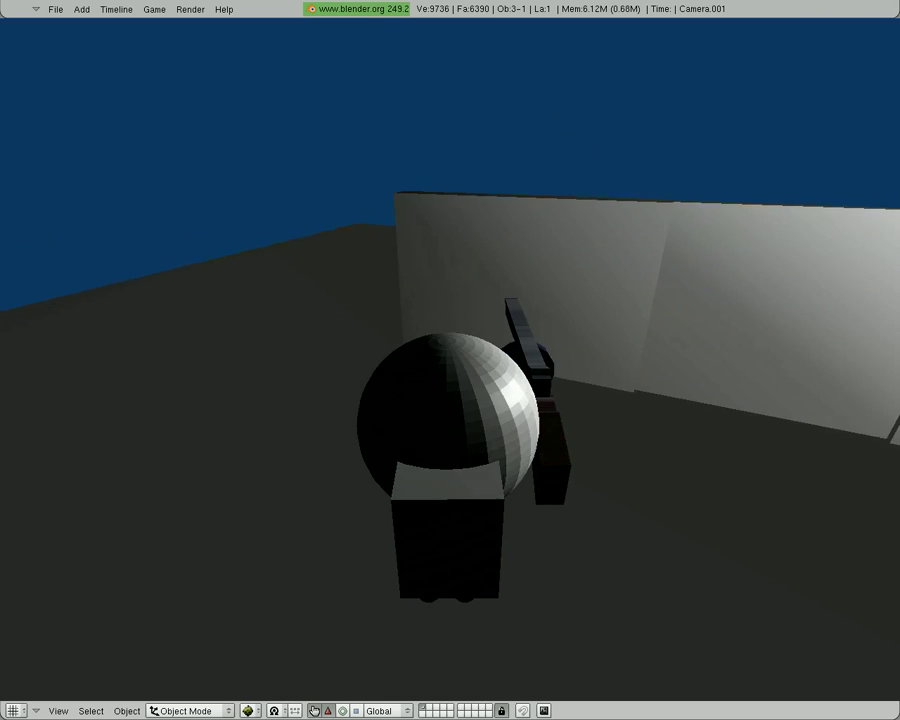
key("Right")
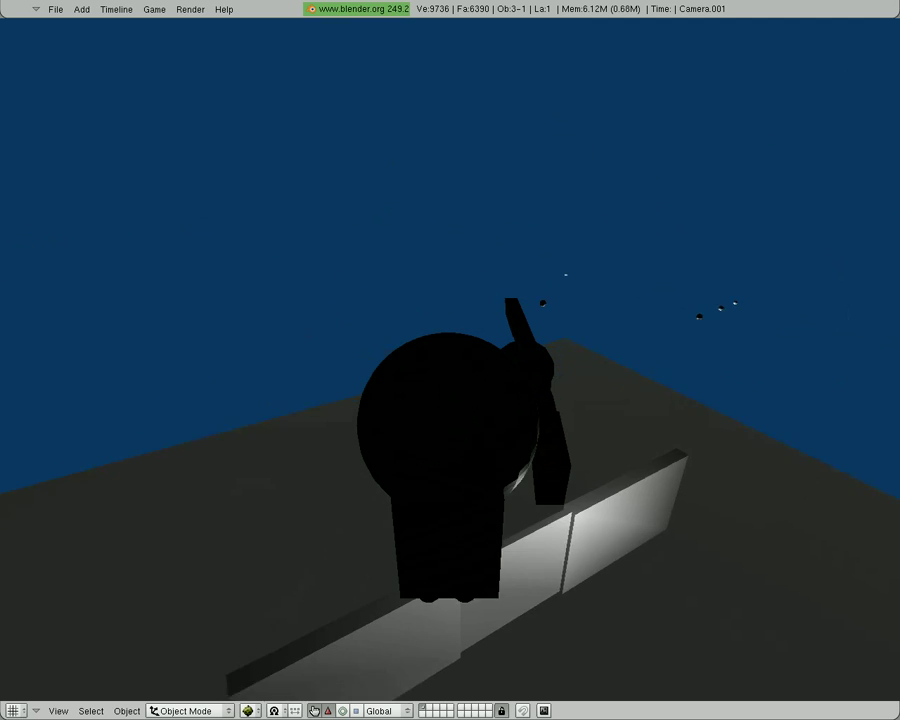
key("Right")
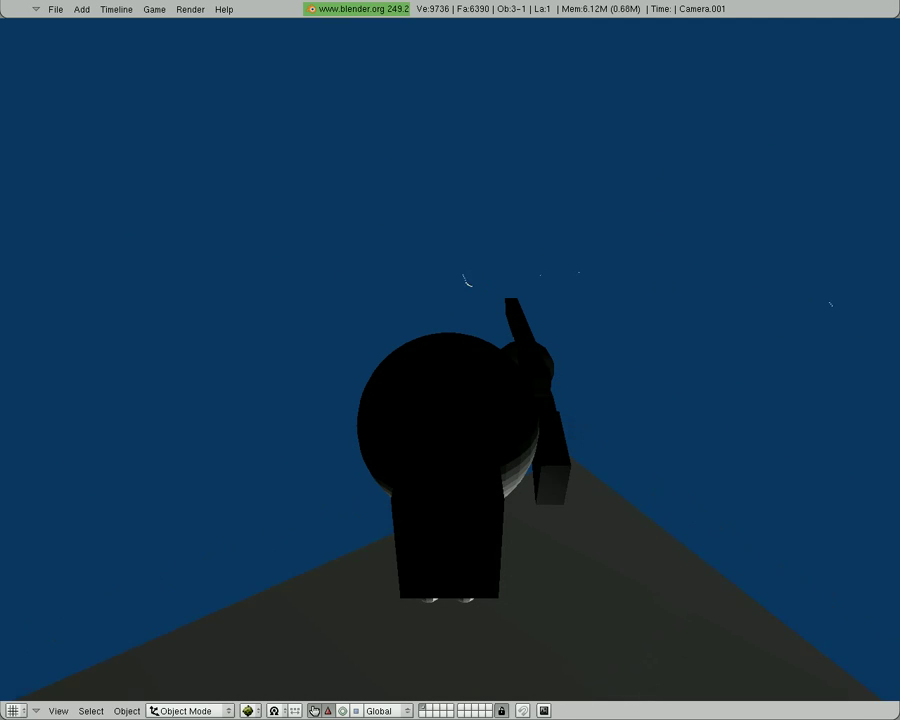
key("Right")
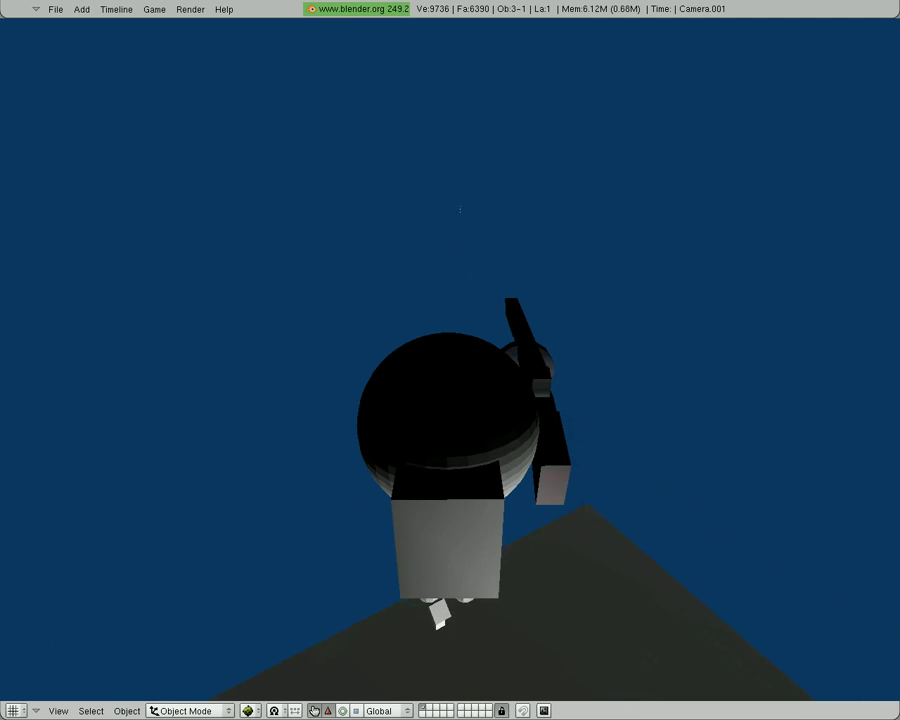
key("Right")
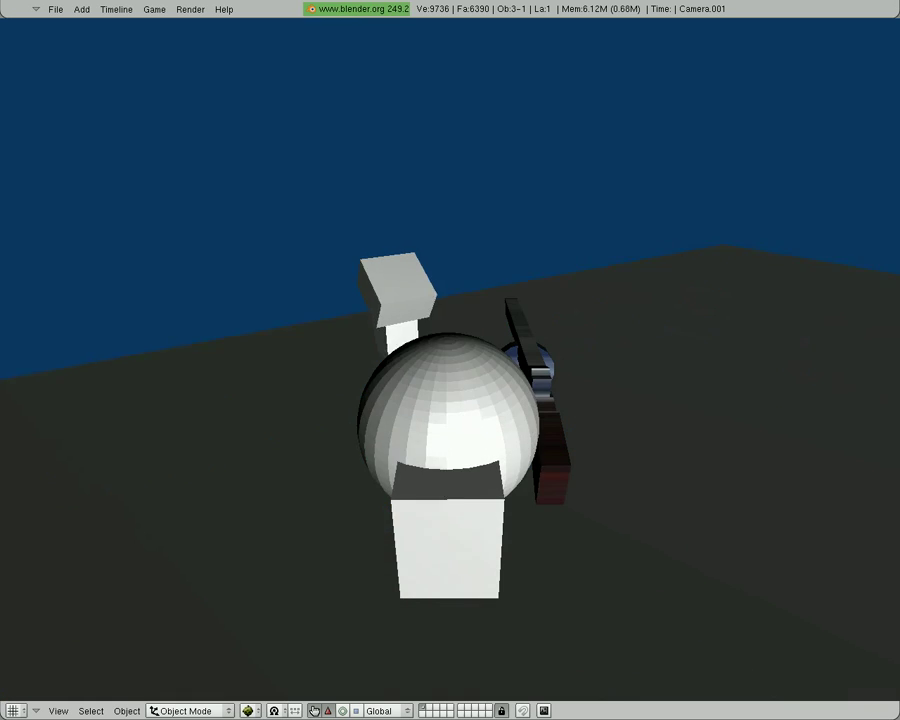